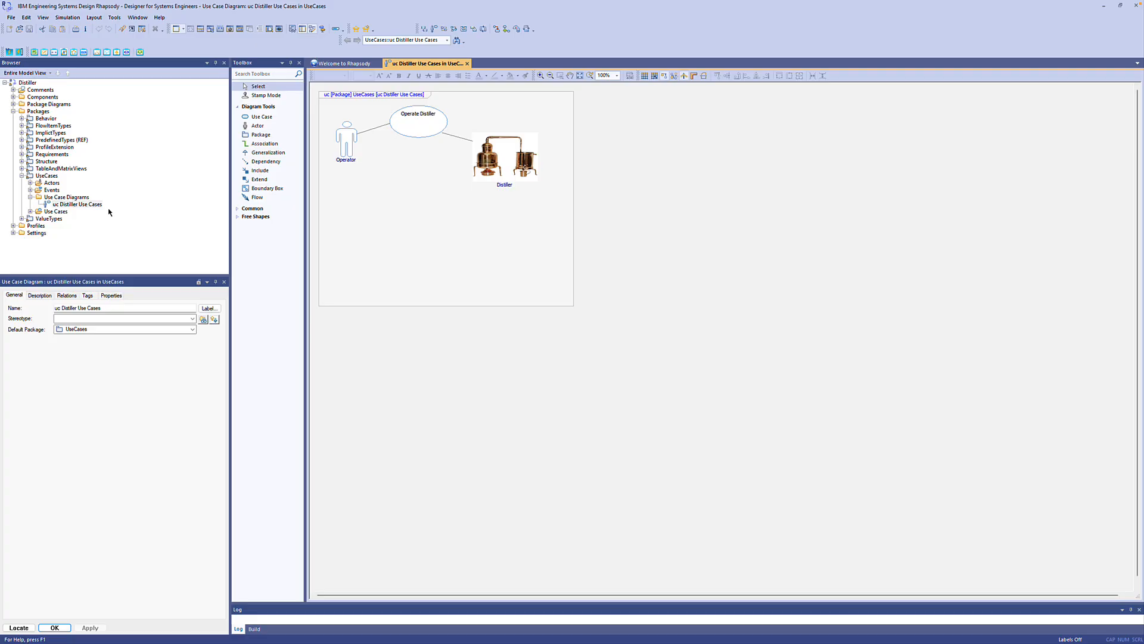
Step: Generate an HTML report for the uc Distiller Use Cases diagram and review that diagram's report page
{"action": "left_click", "coordinate": [83, 52]}
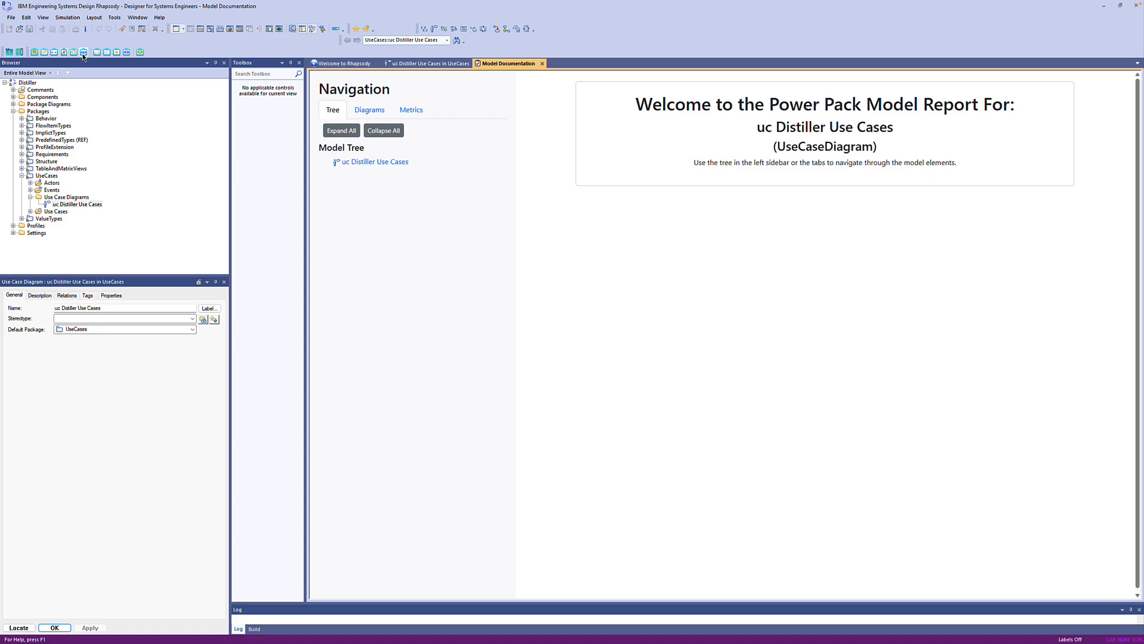
{"action": "left_click", "coordinate": [370, 164]}
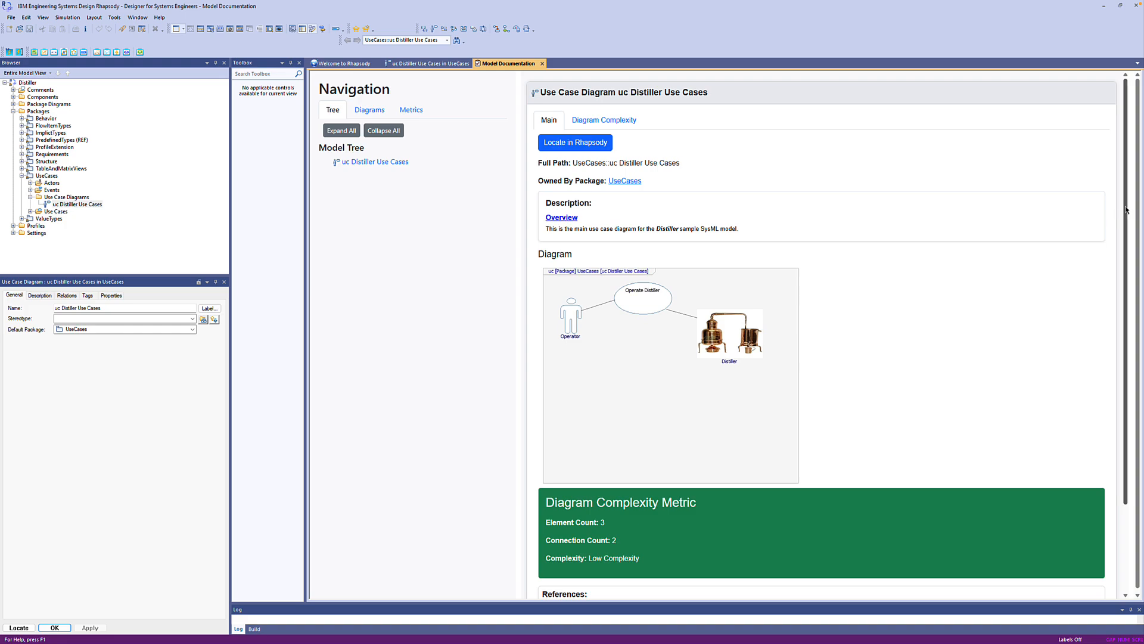
{"action": "left_click_drag", "start_coordinate": [1126, 210], "coordinate": [1134, 323]}
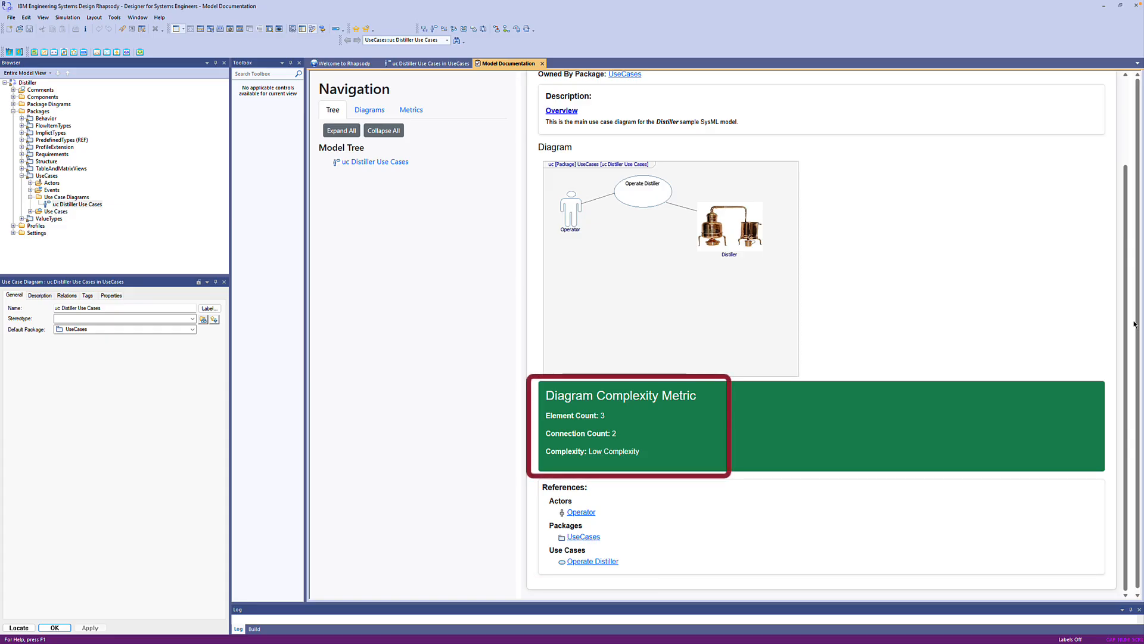
Step: View the report's diagram complexity details and open the page of the counted use case Operate Distiller
{"action": "scroll", "coordinate": [1129, 310], "scroll_direction": "up", "scroll_amount": 3}
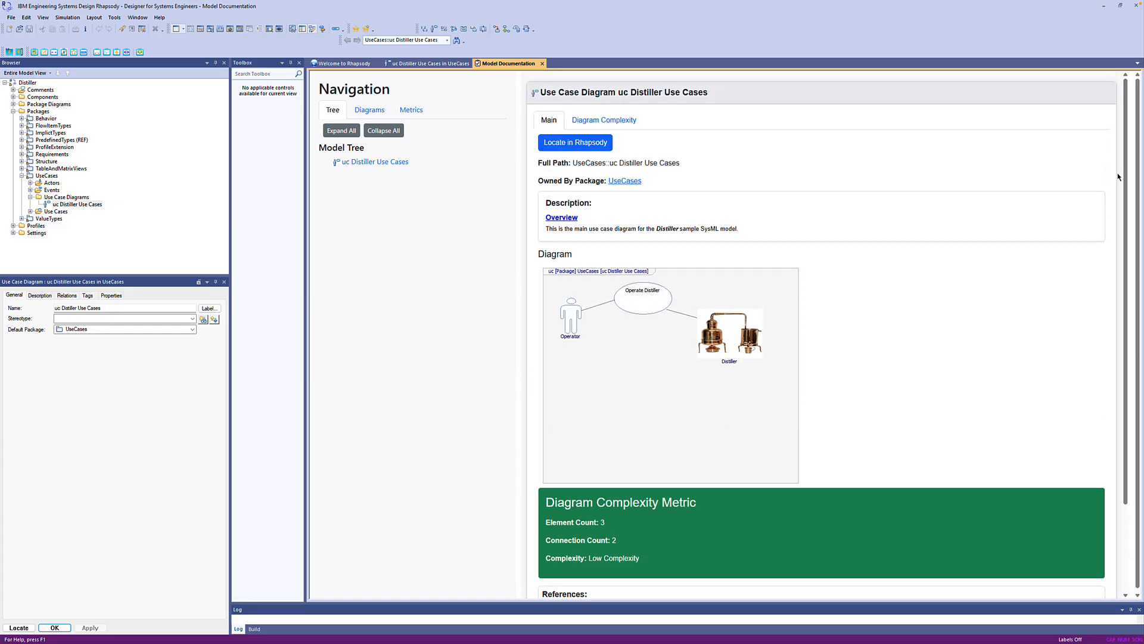
{"action": "left_click", "coordinate": [621, 120]}
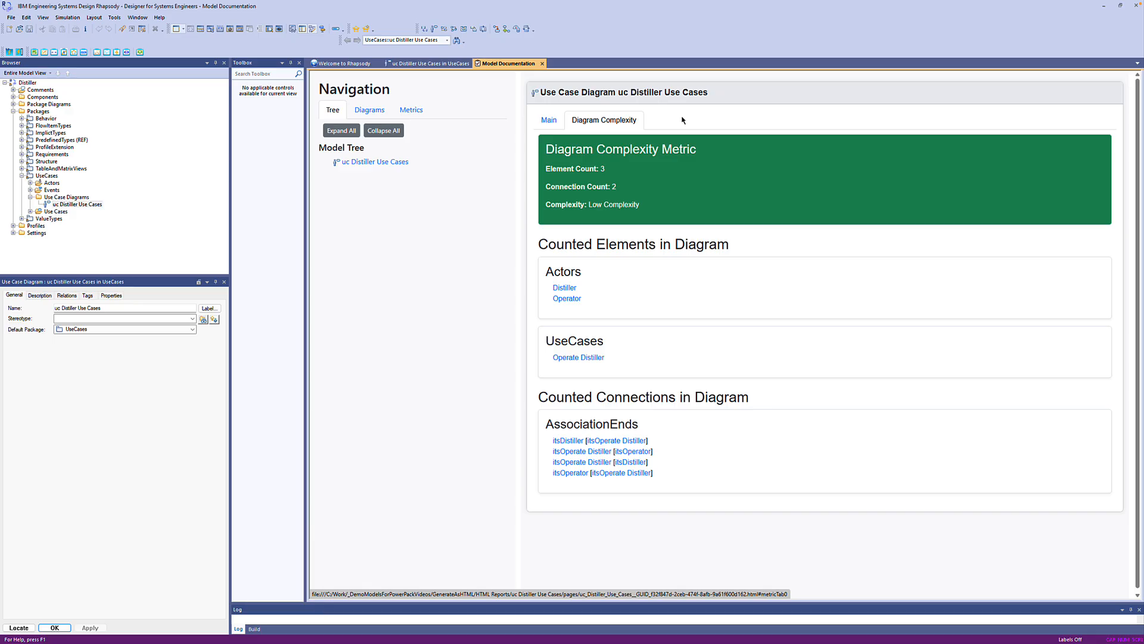
{"action": "left_click", "coordinate": [583, 358]}
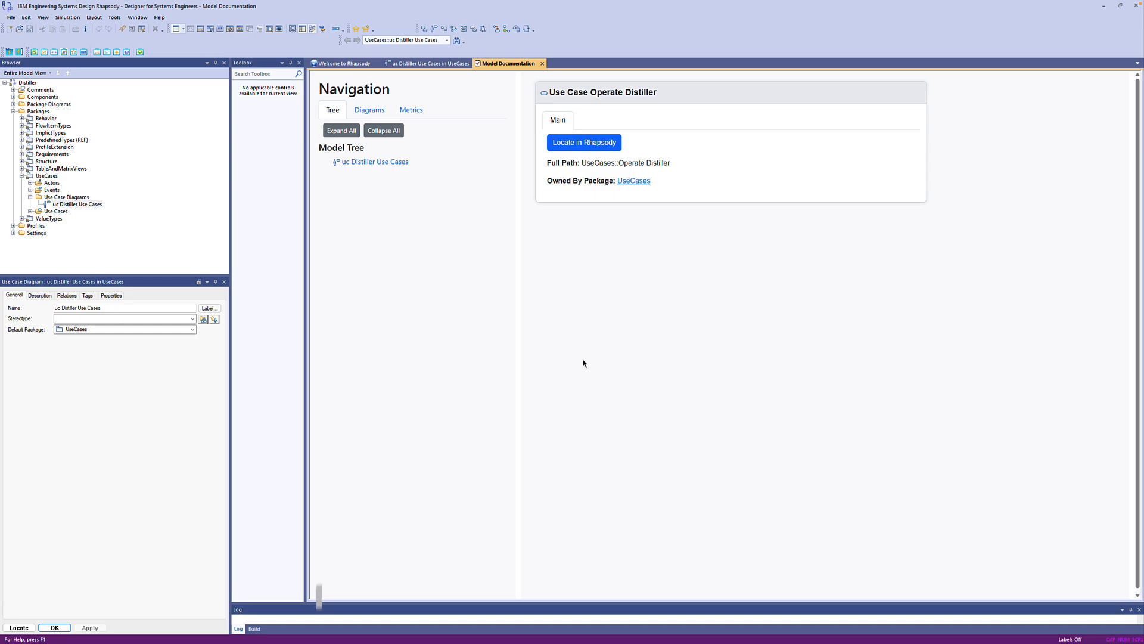
Step: Return to the uc Distiller Use Cases report page, open the Operator actor from the diagram image and locate it in the Rhapsody model
{"action": "left_click", "coordinate": [398, 165]}
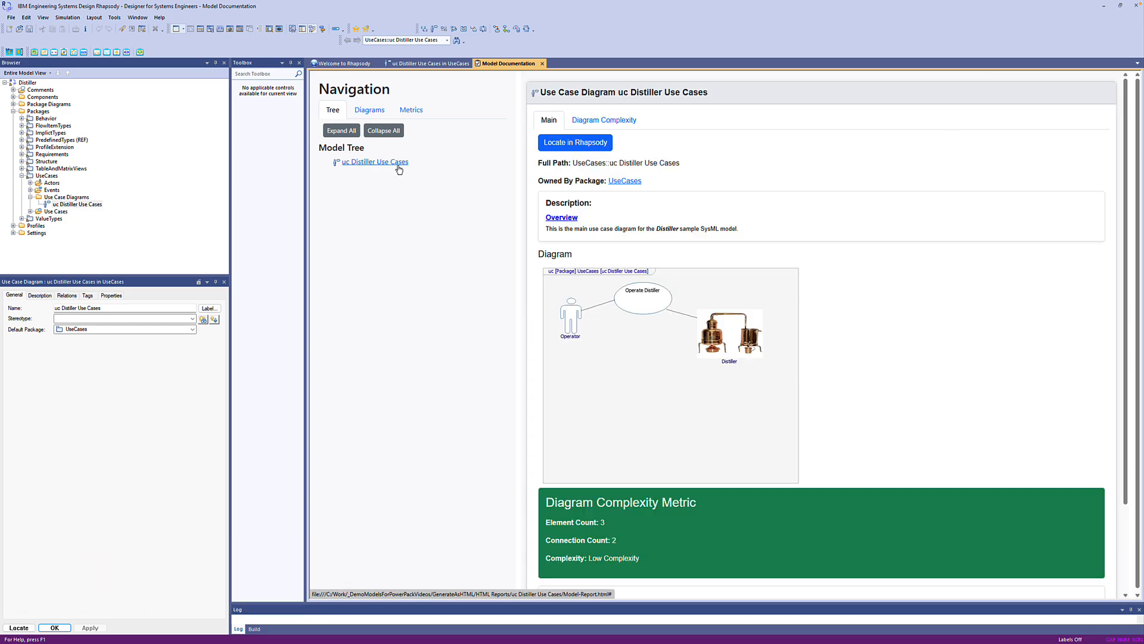
{"action": "left_click", "coordinate": [574, 319]}
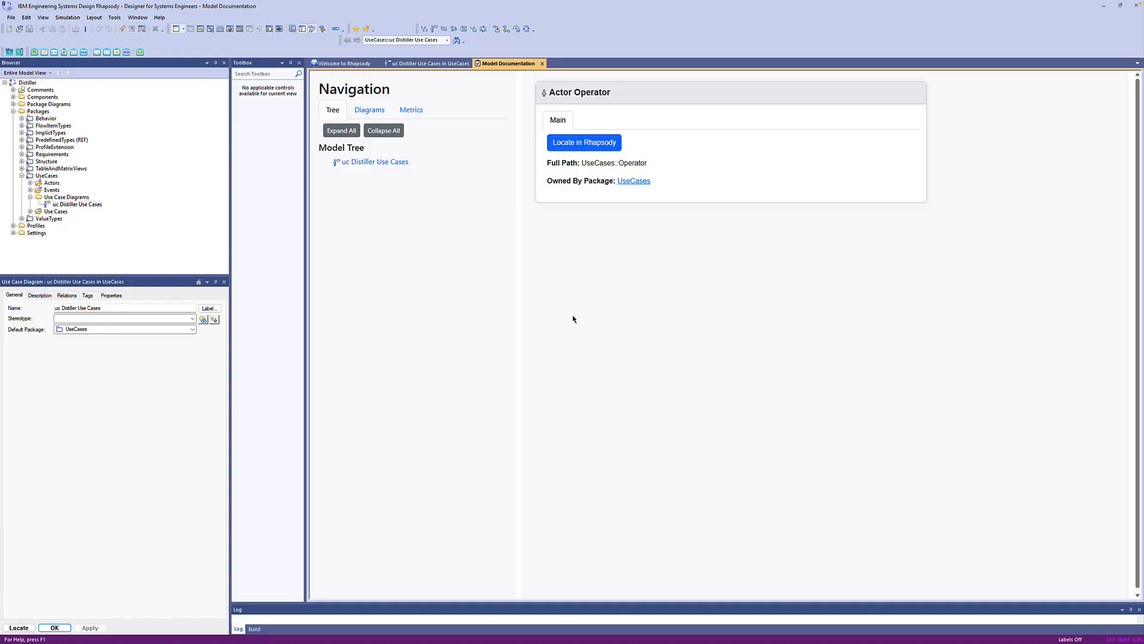
{"action": "left_click", "coordinate": [584, 142]}
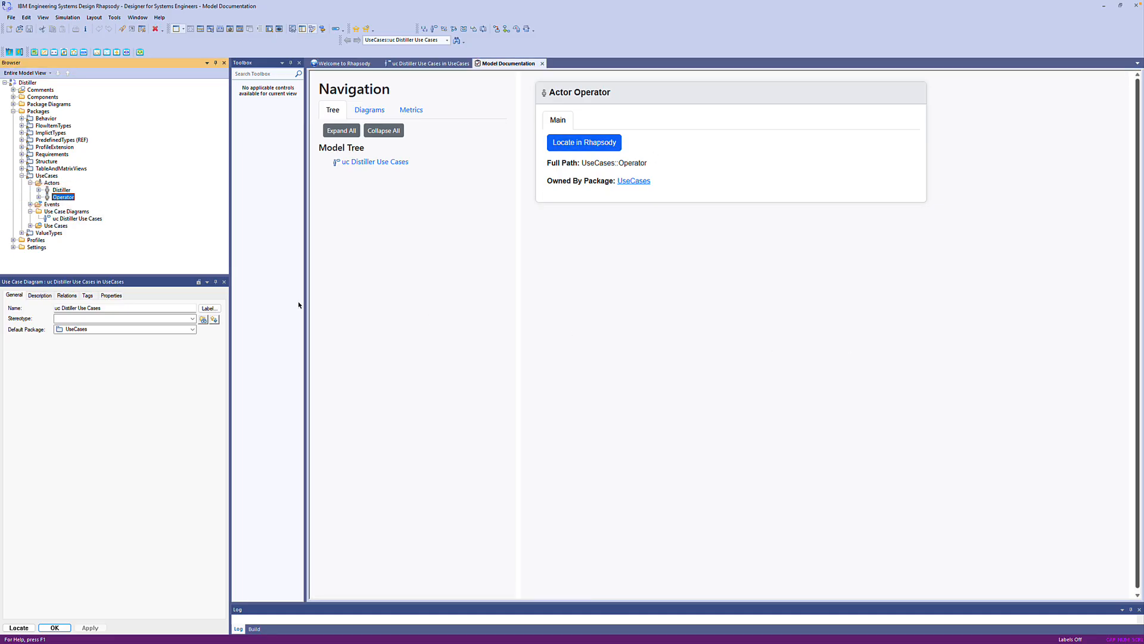
Step: Generate an HTML report for the UseCases package and expand its entire model tree
{"action": "left_click", "coordinate": [53, 177]}
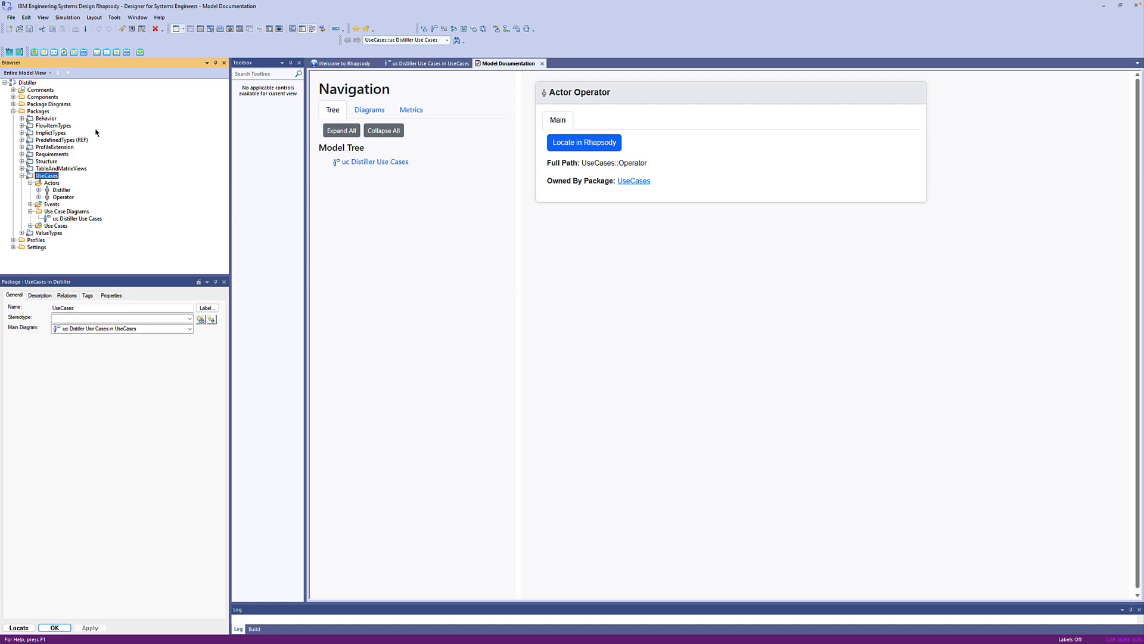
{"action": "left_click", "coordinate": [84, 52]}
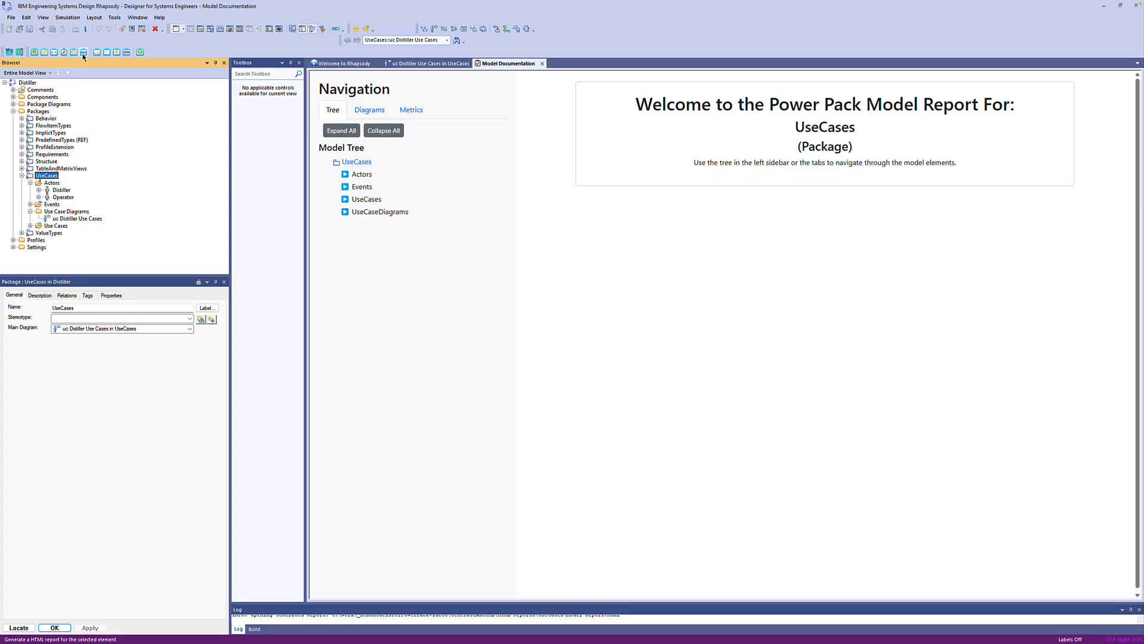
{"action": "left_click", "coordinate": [342, 131]}
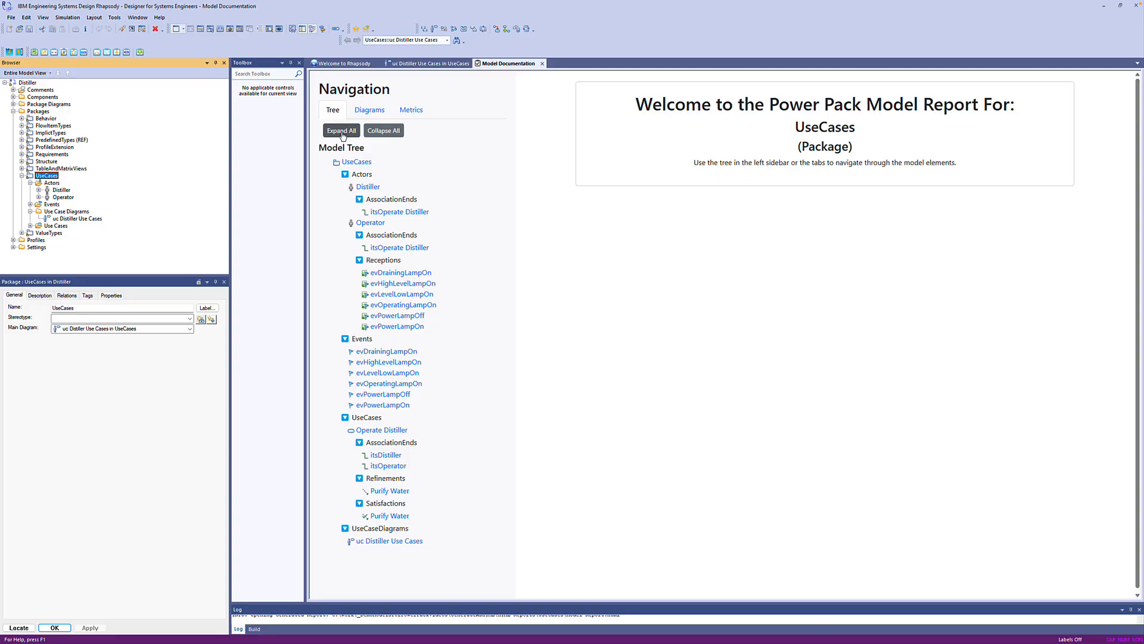
{"action": "left_click", "coordinate": [383, 130]}
{"action": "left_click", "coordinate": [351, 132]}
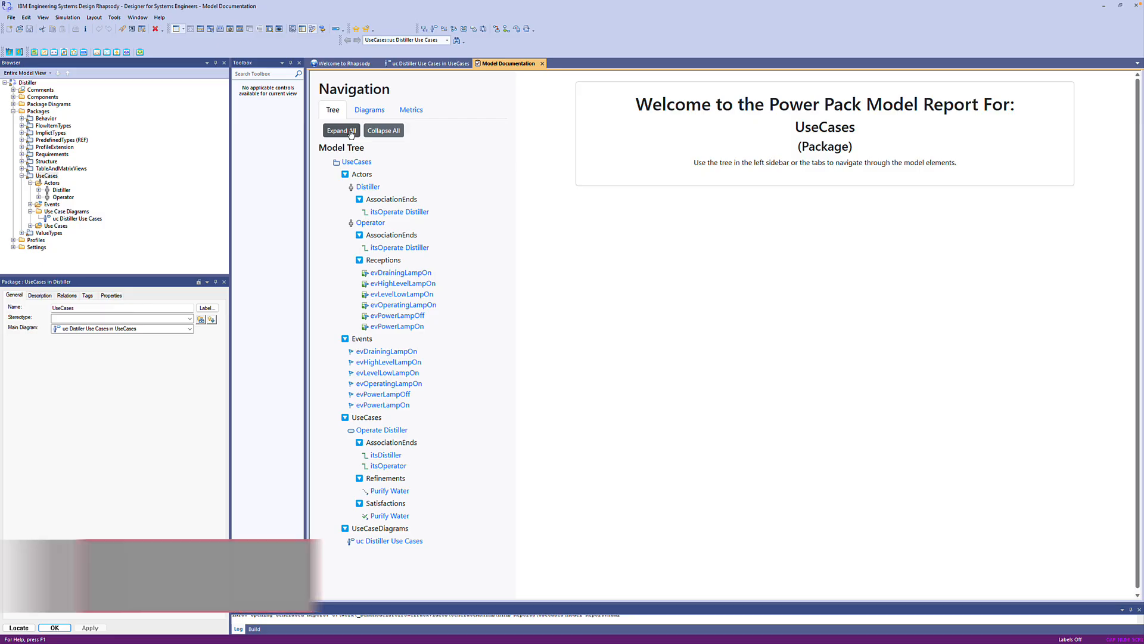
Step: Review the report's diagram list and metrics, then open uc Distiller Use Cases from the metrics and its Operator actor page
{"action": "left_click", "coordinate": [369, 110]}
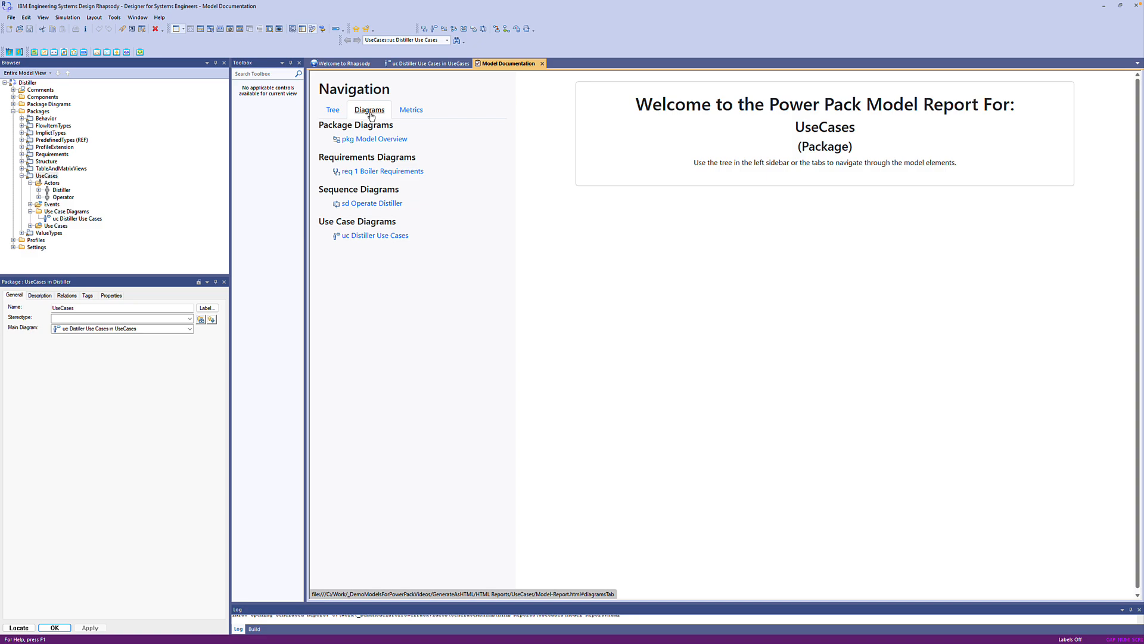
{"action": "left_click", "coordinate": [417, 113]}
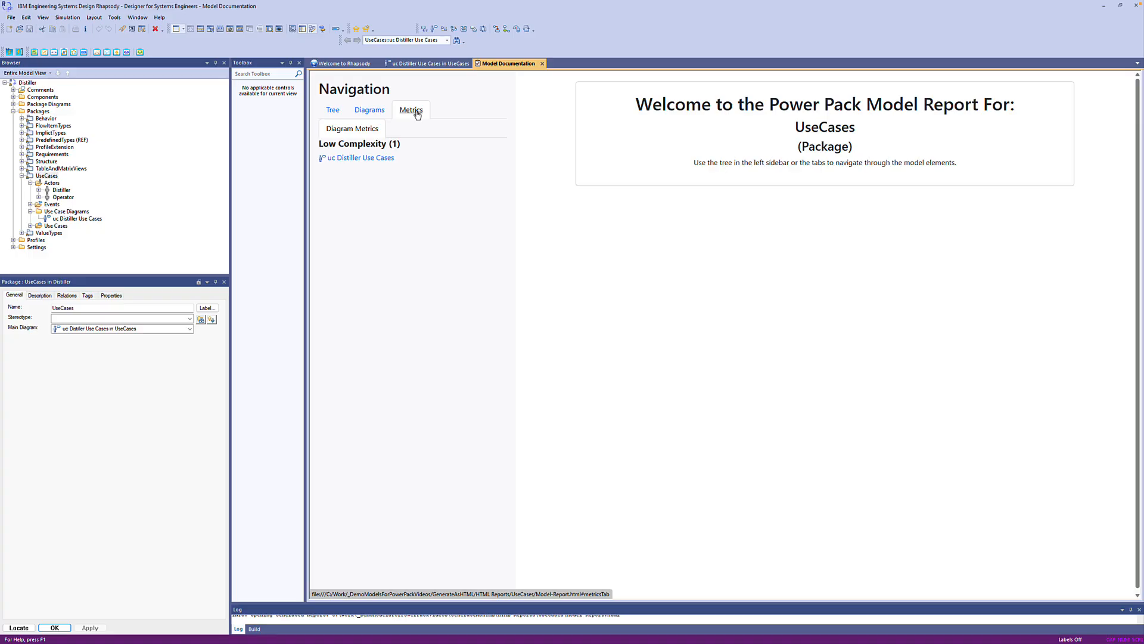
{"action": "left_click", "coordinate": [388, 158]}
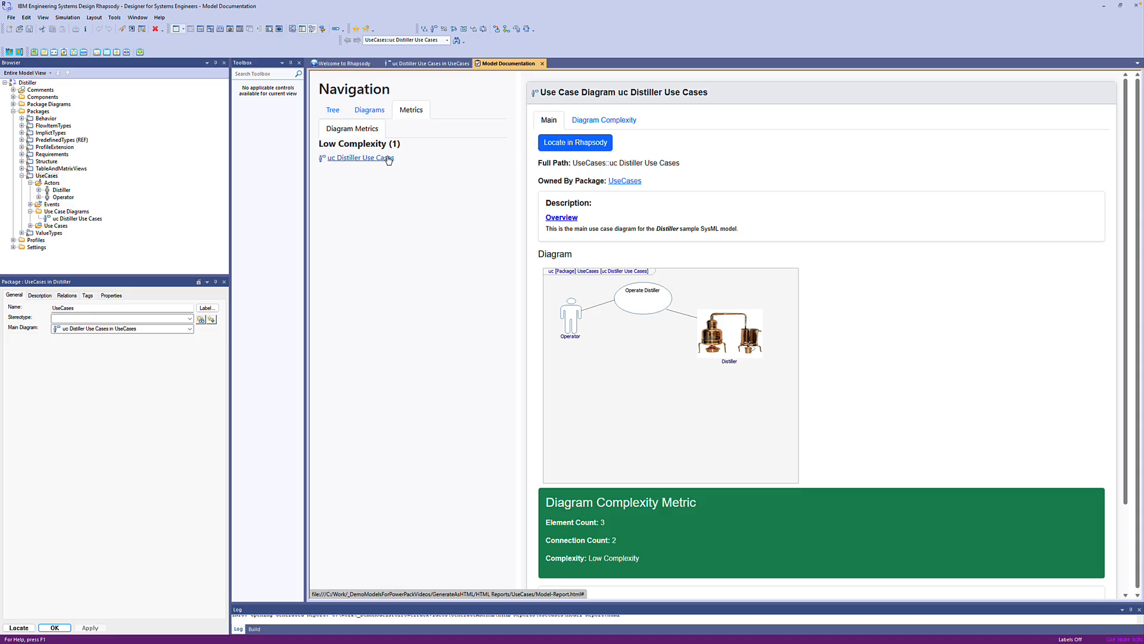
{"action": "left_click", "coordinate": [566, 316]}
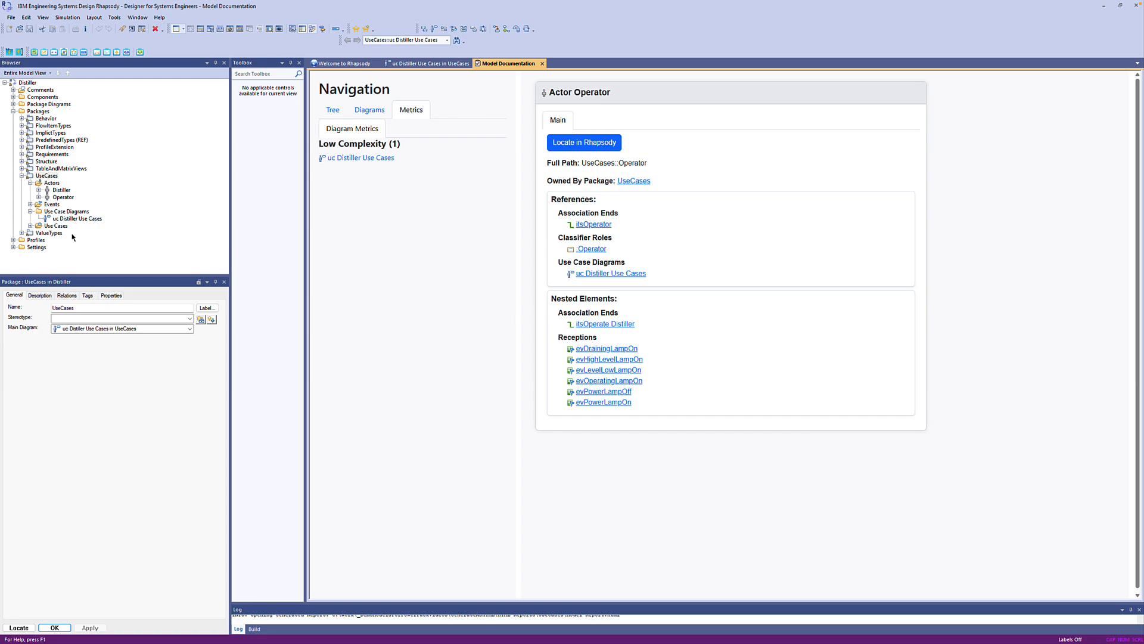
Step: Generate an HTML report for the ValueTypes package and expand its entire model tree
{"action": "left_click", "coordinate": [49, 233]}
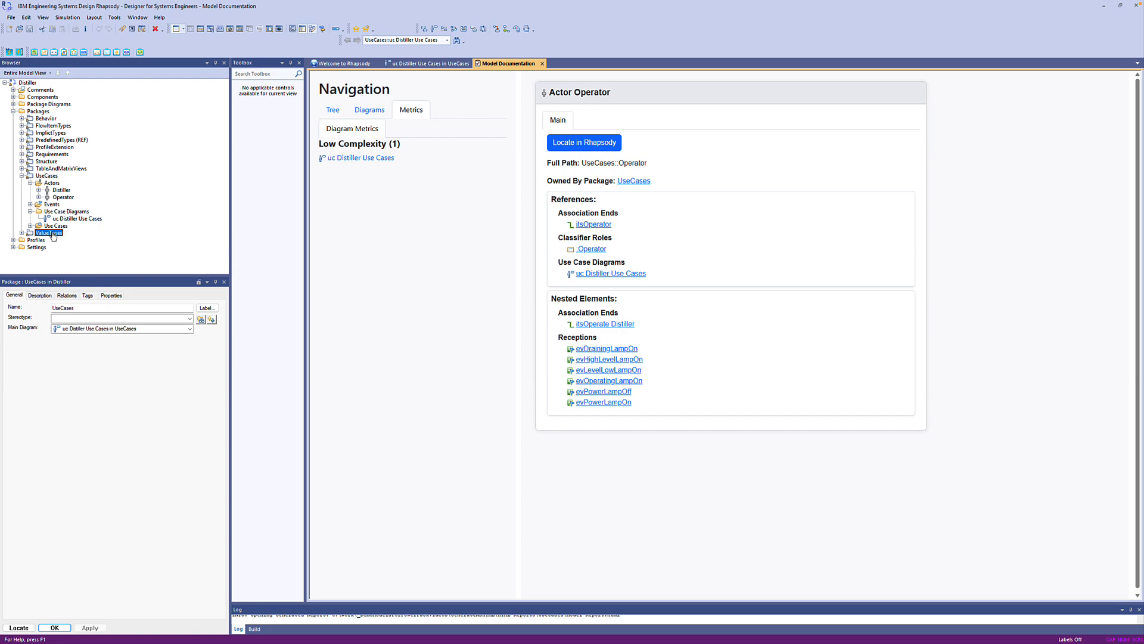
{"action": "left_click", "coordinate": [83, 52]}
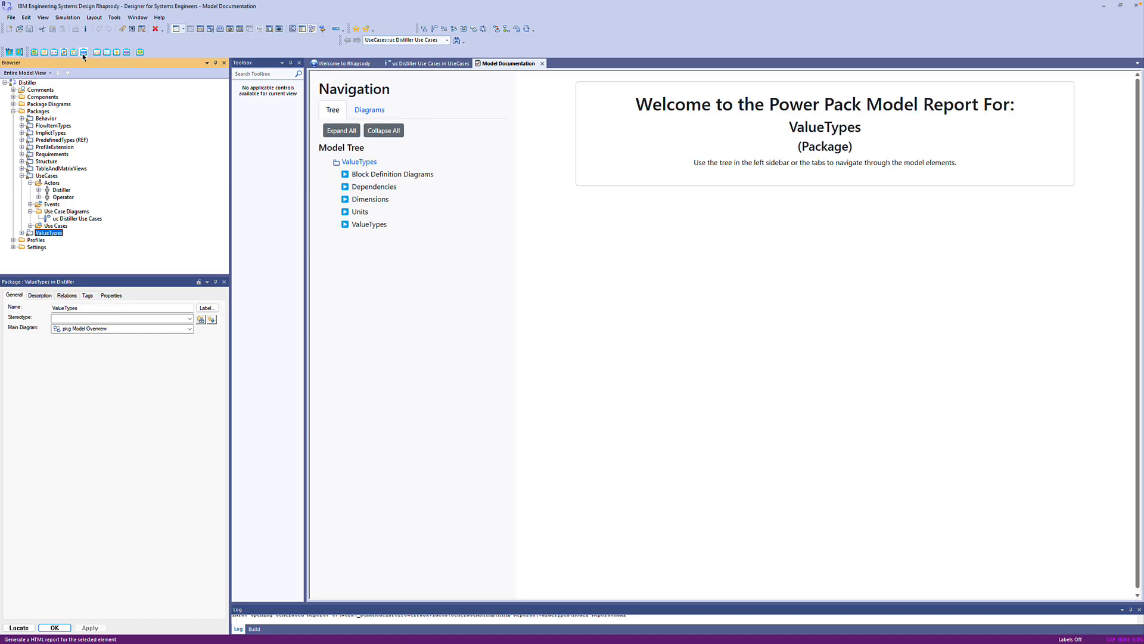
{"action": "left_click", "coordinate": [329, 135]}
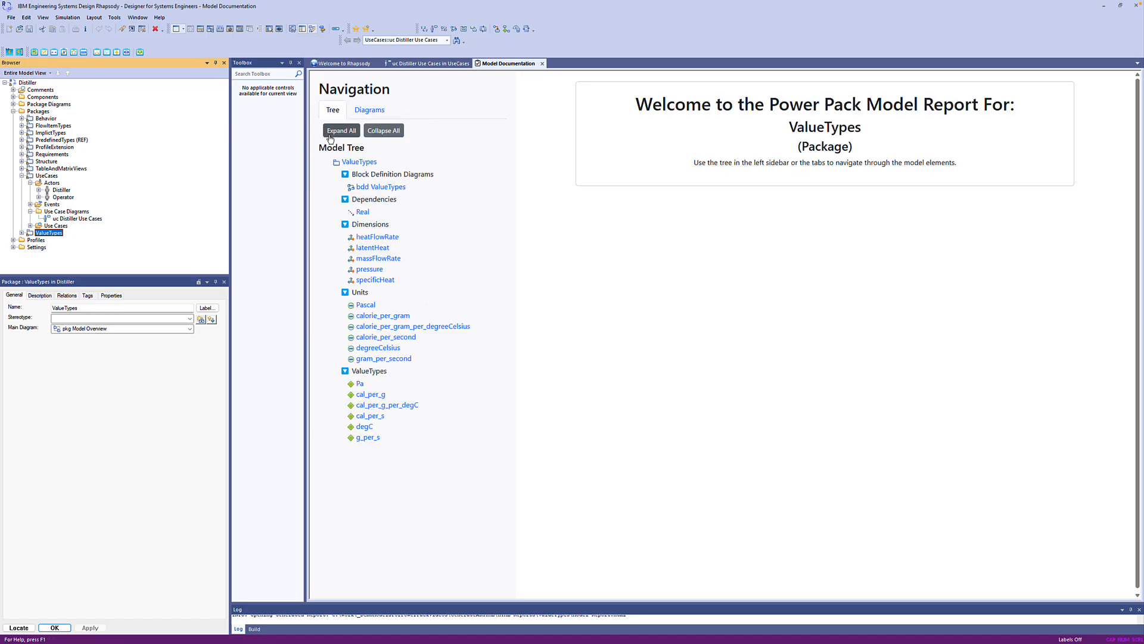
Step: Open the Pa value type's report page, follow its applied ValueType stereotype and locate that stereotype in the Rhapsody model
{"action": "left_click", "coordinate": [360, 385]}
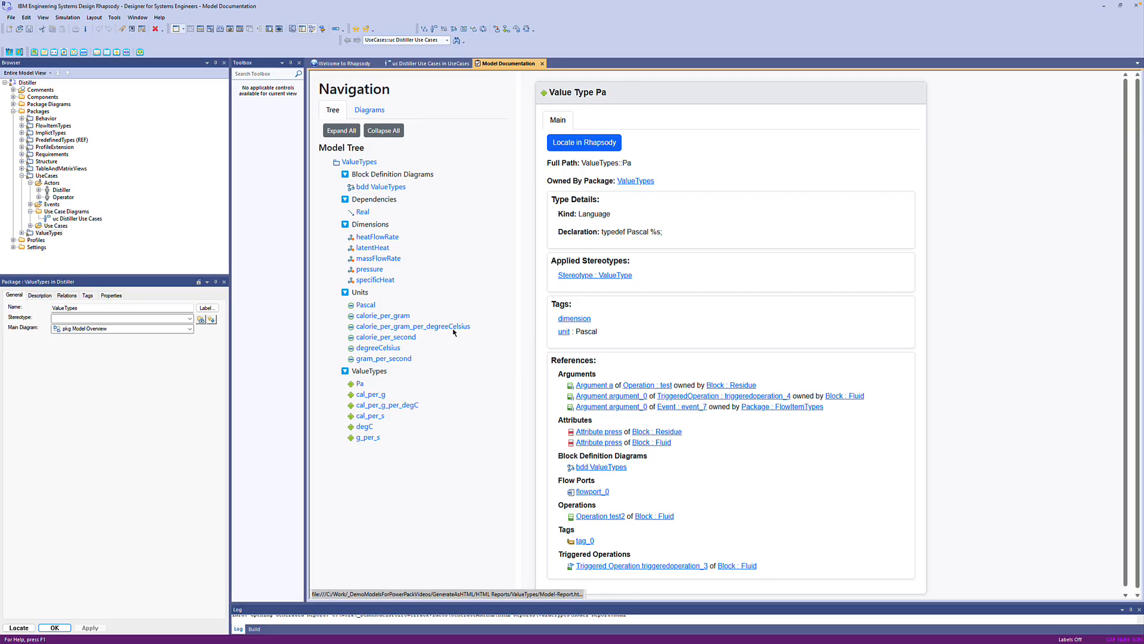
{"action": "left_click", "coordinate": [605, 276]}
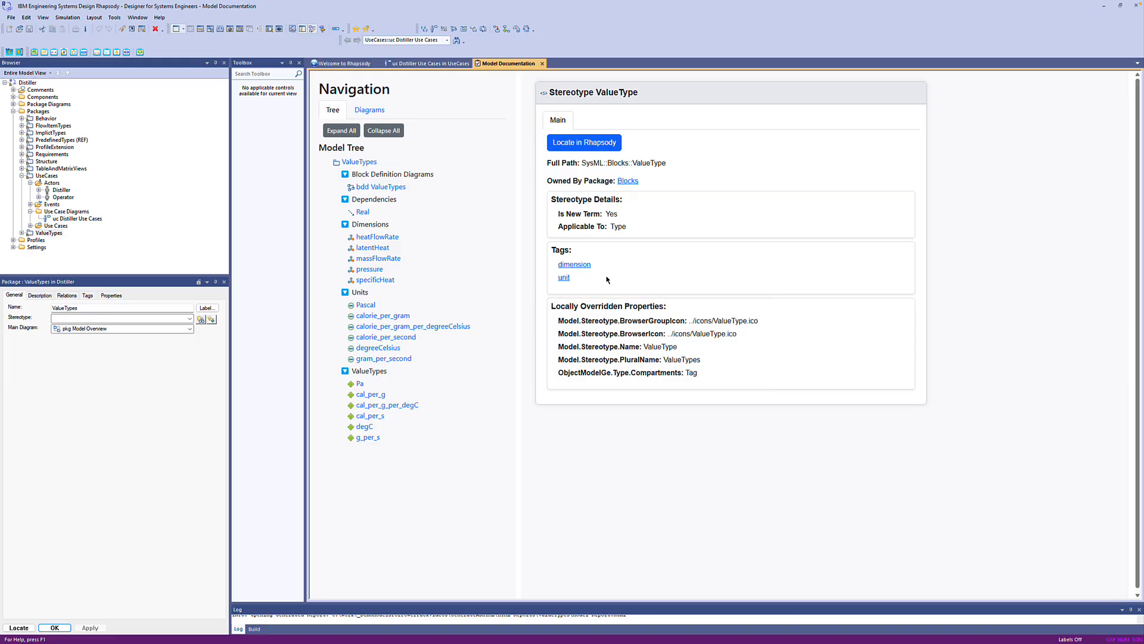
{"action": "left_click", "coordinate": [608, 145]}
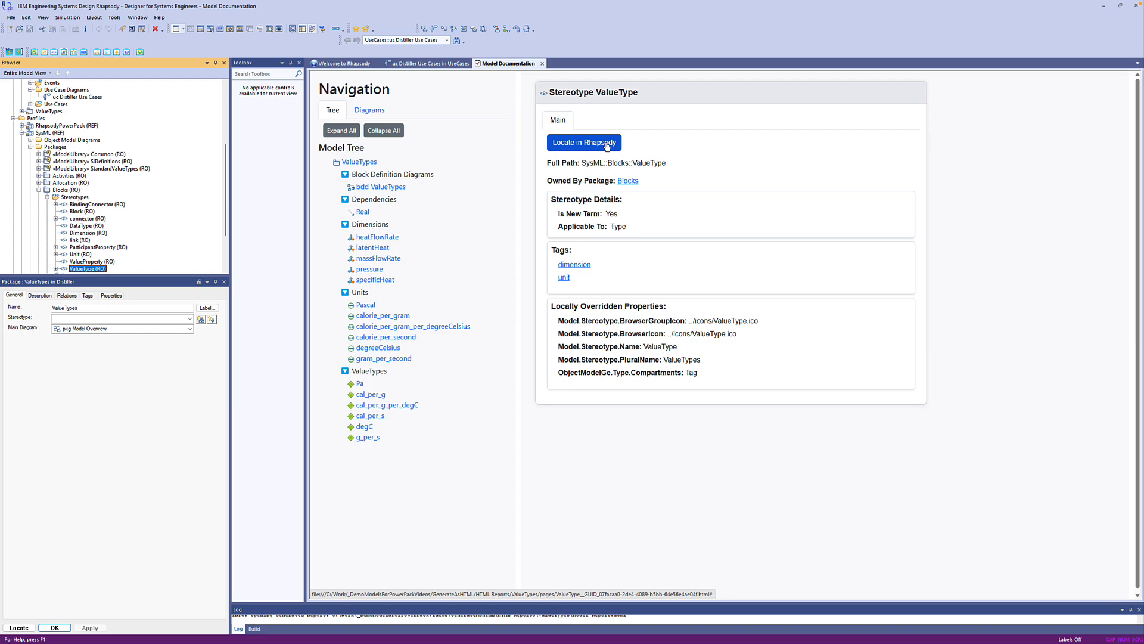
Step: Collapse the Profiles branch and show the UseCases package's PowerPack Reporting properties, with the Model group collapsed to reveal the GenerateAsHTML settings
{"action": "left_click", "coordinate": [13, 118]}
{"action": "left_click", "coordinate": [46, 175]}
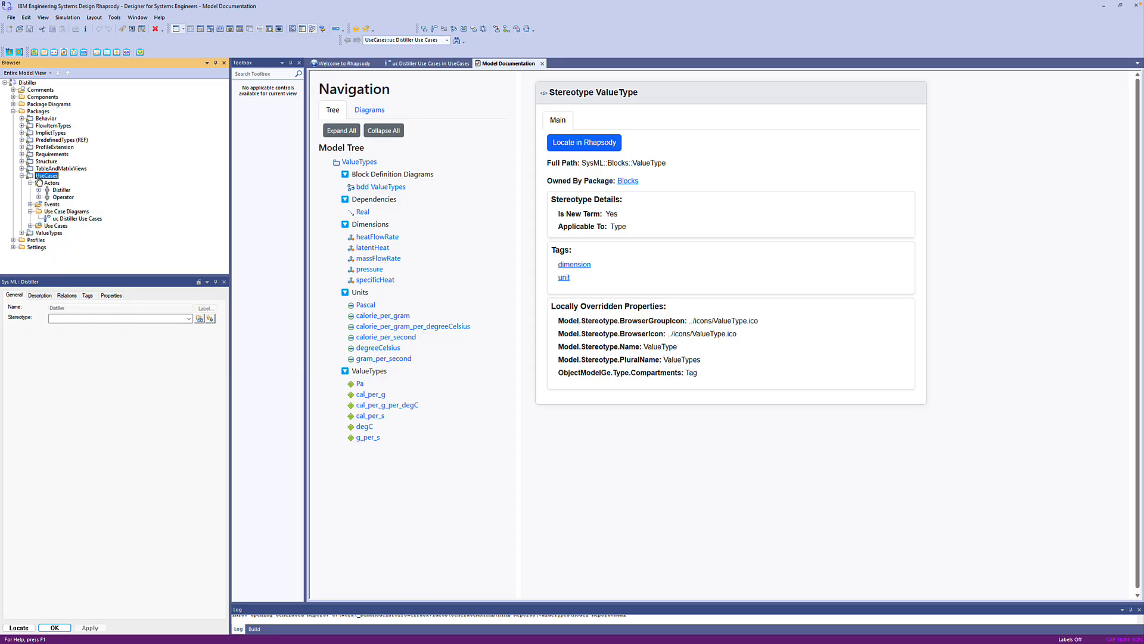
{"action": "left_click", "coordinate": [112, 295]}
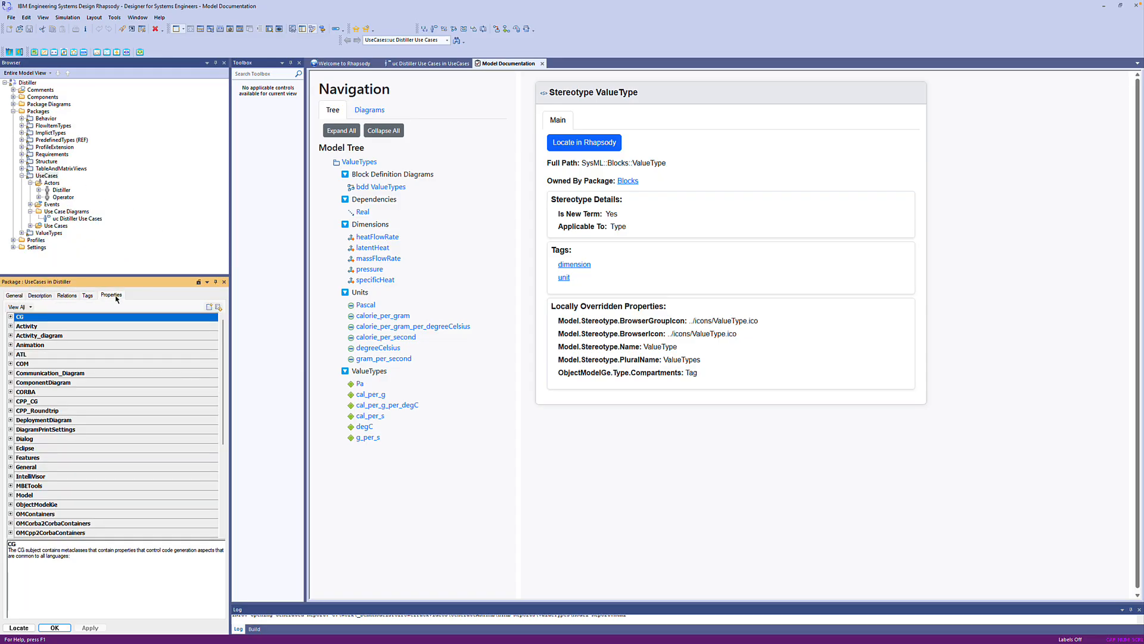
{"action": "left_click", "coordinate": [30, 307]}
{"action": "left_click", "coordinate": [39, 375]}
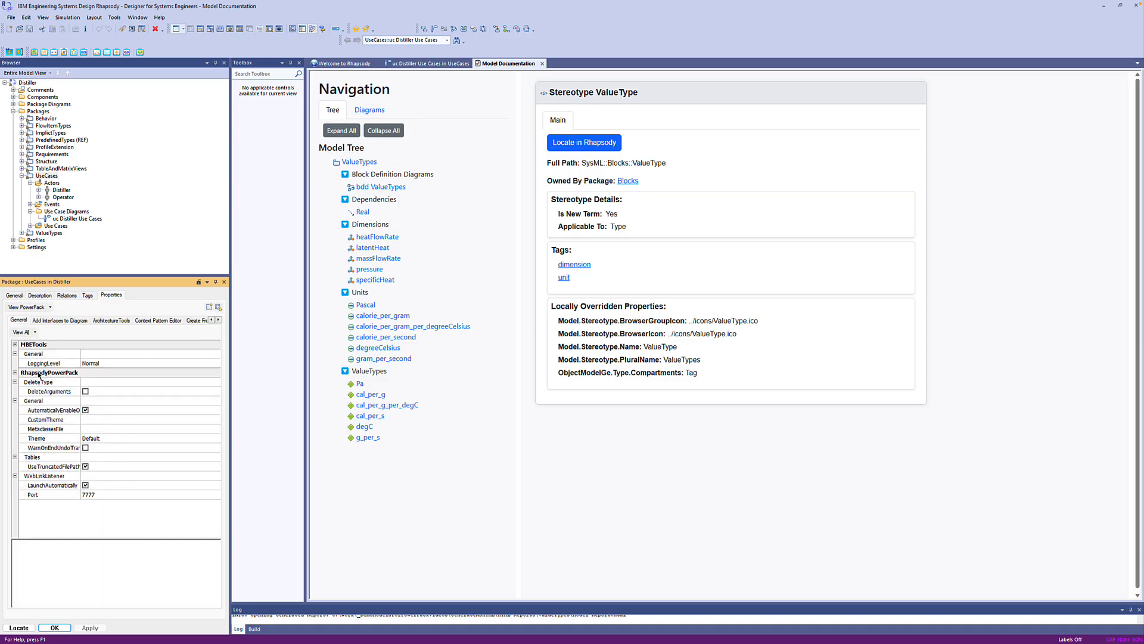
{"action": "left_click", "coordinate": [219, 320]}
{"action": "left_click", "coordinate": [219, 320]}
{"action": "left_click", "coordinate": [219, 320]}
{"action": "left_click", "coordinate": [219, 320]}
{"action": "left_click", "coordinate": [219, 320]}
{"action": "left_click", "coordinate": [219, 320]}
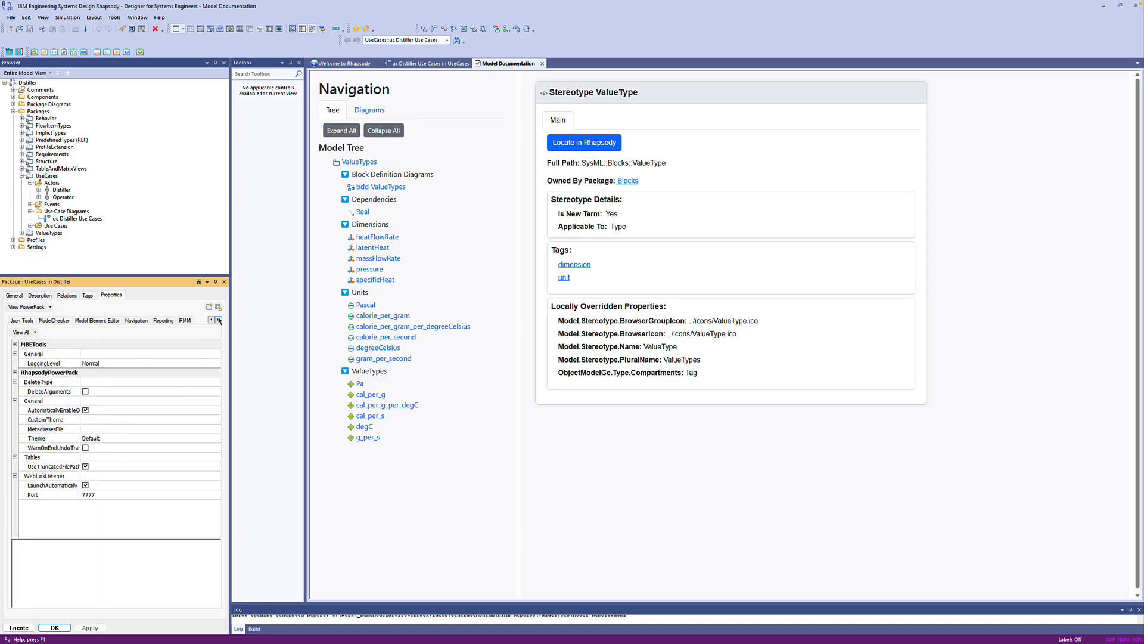
{"action": "left_click", "coordinate": [157, 322]}
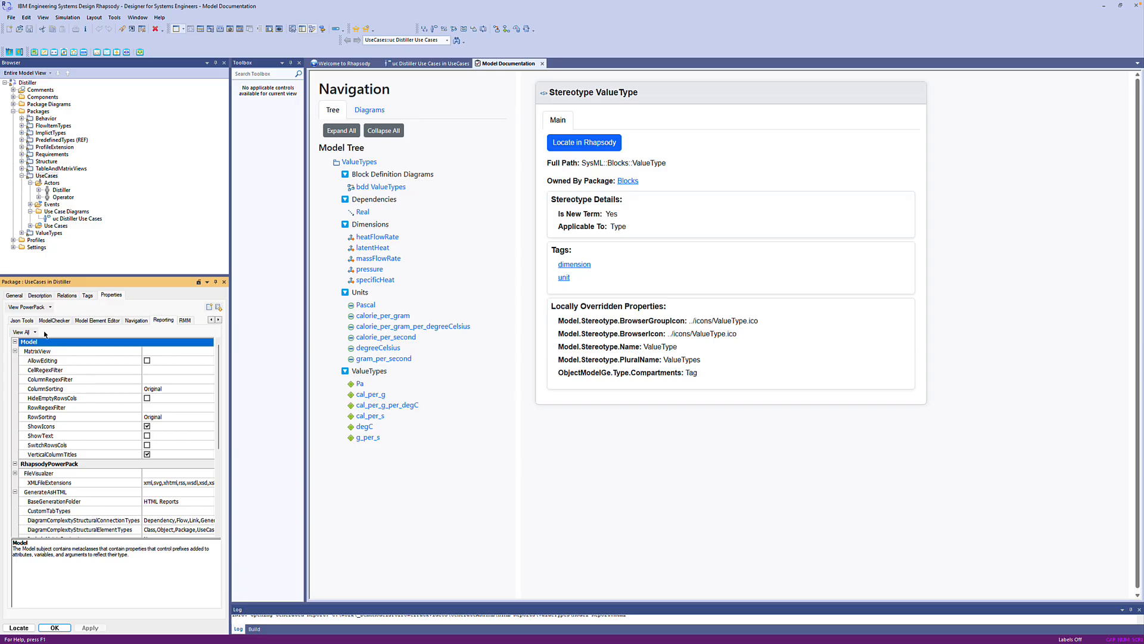
{"action": "left_click", "coordinate": [15, 342]}
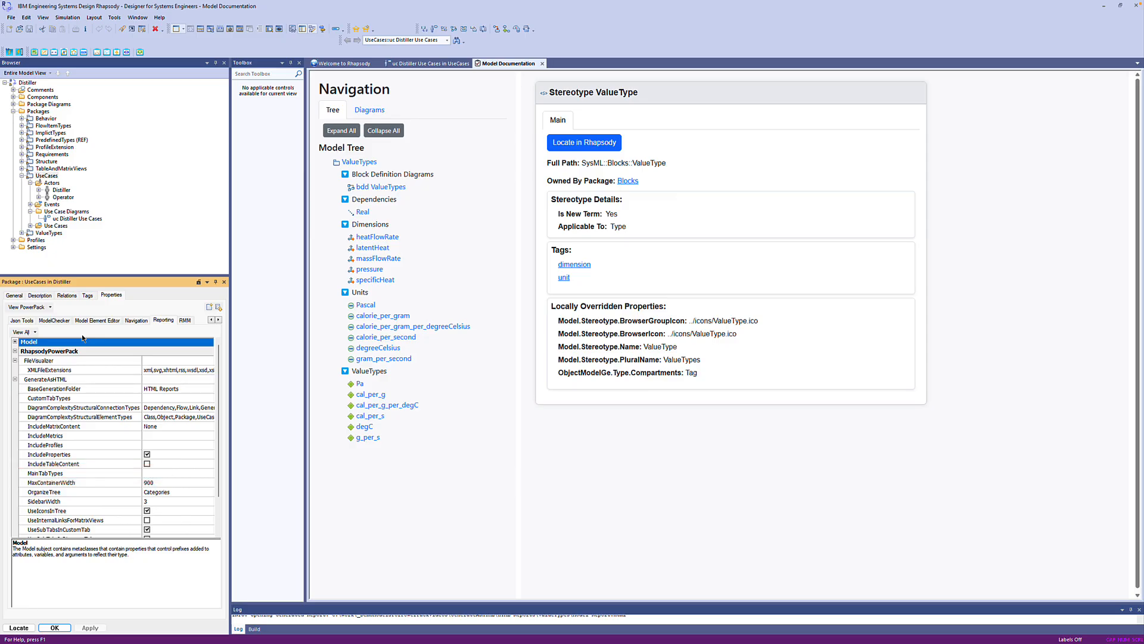
Step: Set the UseCases package's GenerateAsHTML property MainTabTypes to Actor,Event
{"action": "left_click", "coordinate": [148, 473]}
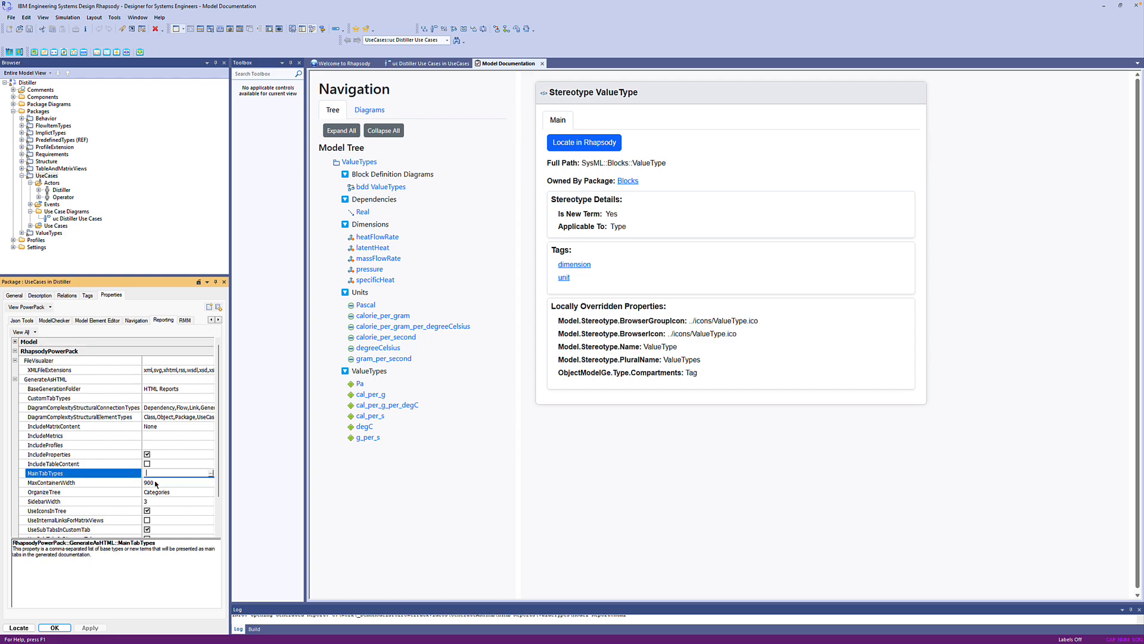
{"action": "type", "text": "Actor,Event"}
{"action": "key", "text": "Return"}
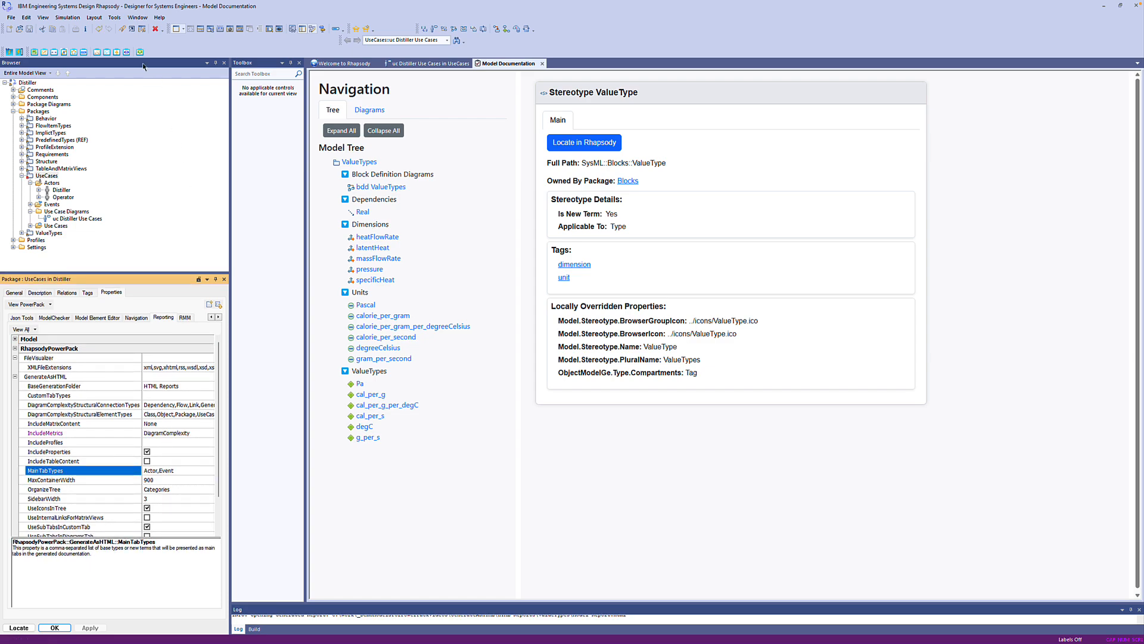
Step: Regenerate the UseCases HTML report, view its Actors and Events lists and open the evDrainingLampOn event page
{"action": "left_click", "coordinate": [83, 53]}
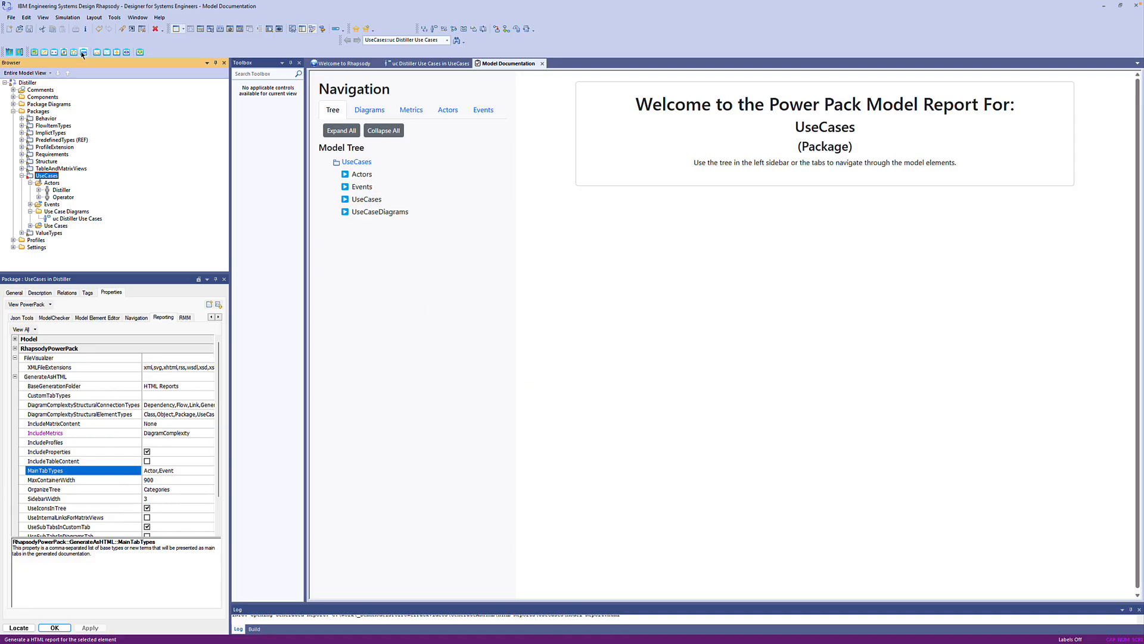
{"action": "left_click", "coordinate": [448, 110]}
{"action": "left_click", "coordinate": [483, 110]}
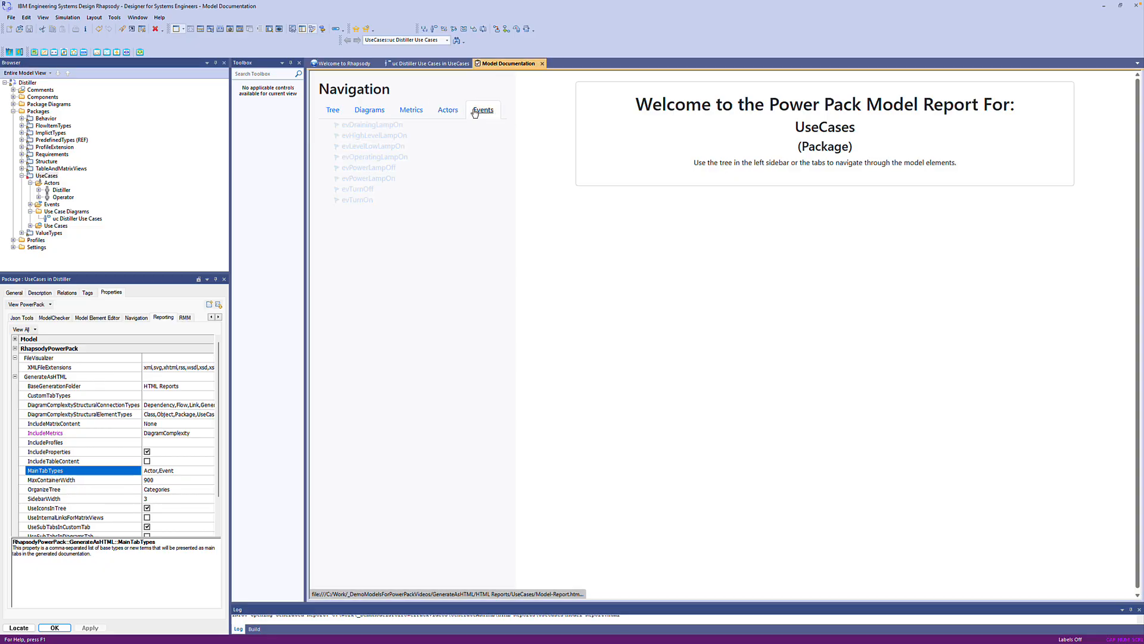
{"action": "left_click", "coordinate": [382, 126]}
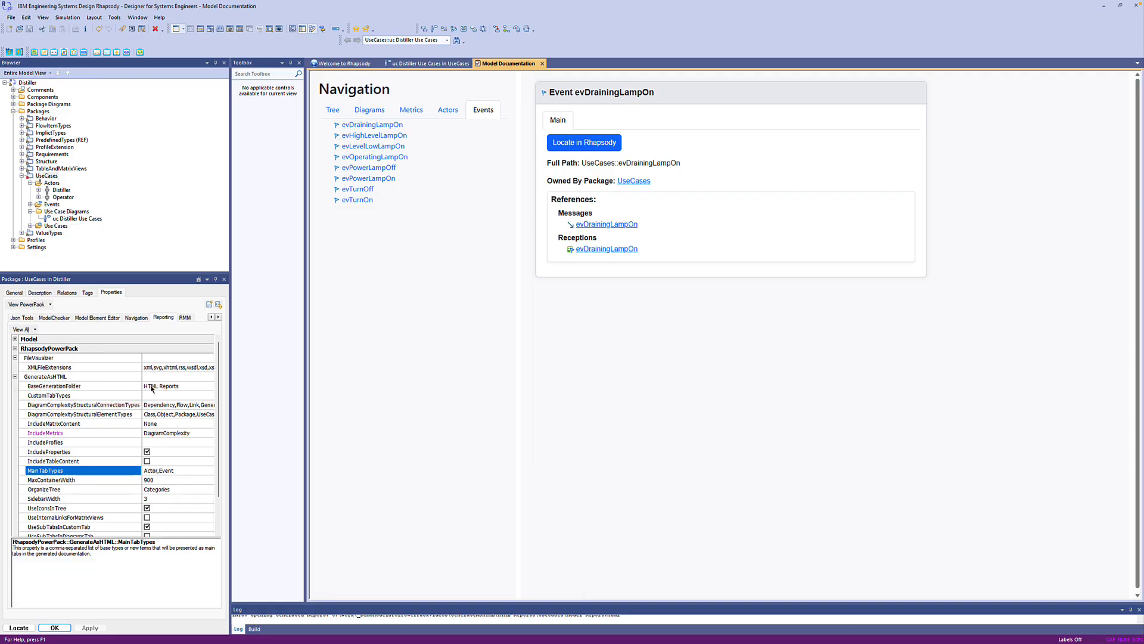
Step: Set the UseCases package's GenerateAsHTML property CustomTabTypes to Actor,UseCase
{"action": "left_click", "coordinate": [152, 396]}
{"action": "type", "text": "Actor,UseCase"}
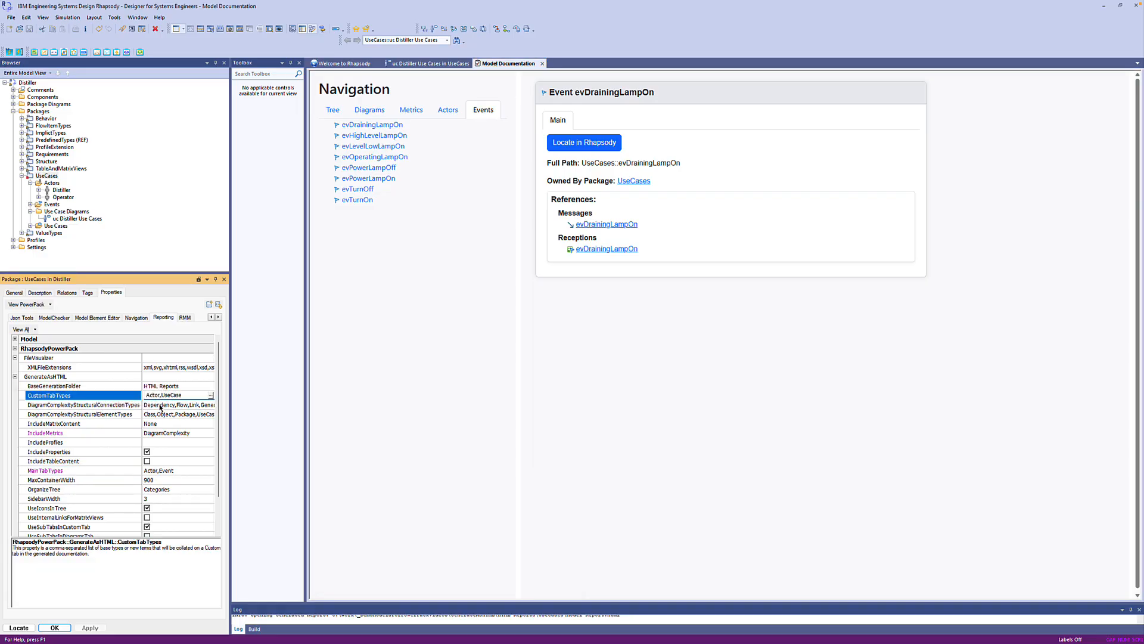
{"action": "key", "text": "Return"}
Step: Regenerate the UseCases HTML report, view the Custom navigation's UseCases list and open the Operate Distiller use case page
{"action": "left_click", "coordinate": [83, 52]}
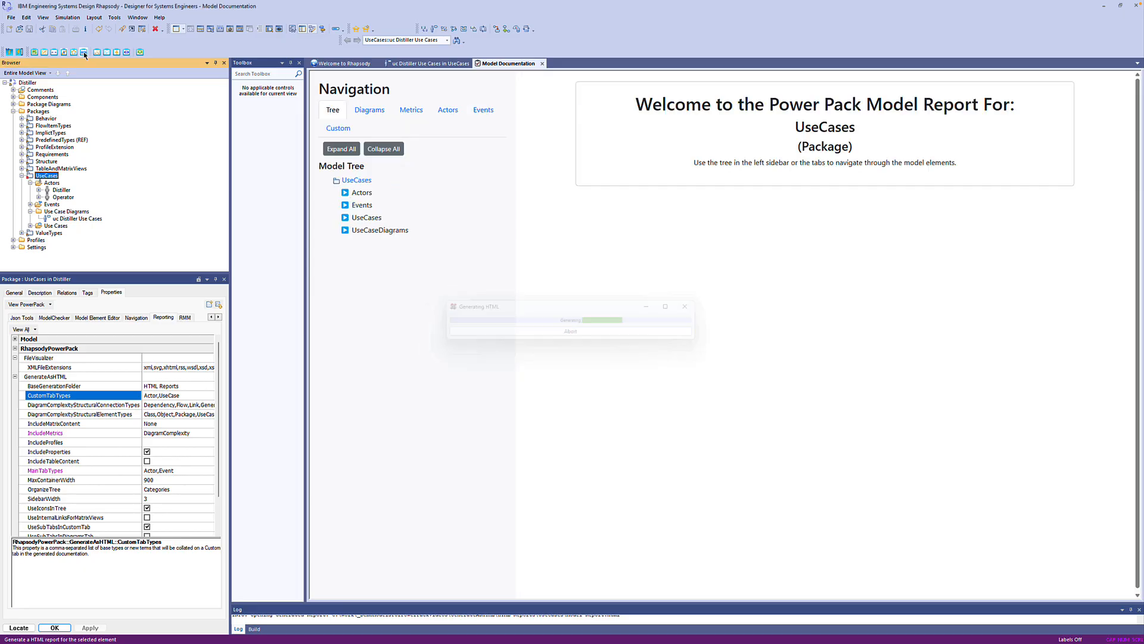
{"action": "left_click", "coordinate": [340, 129]}
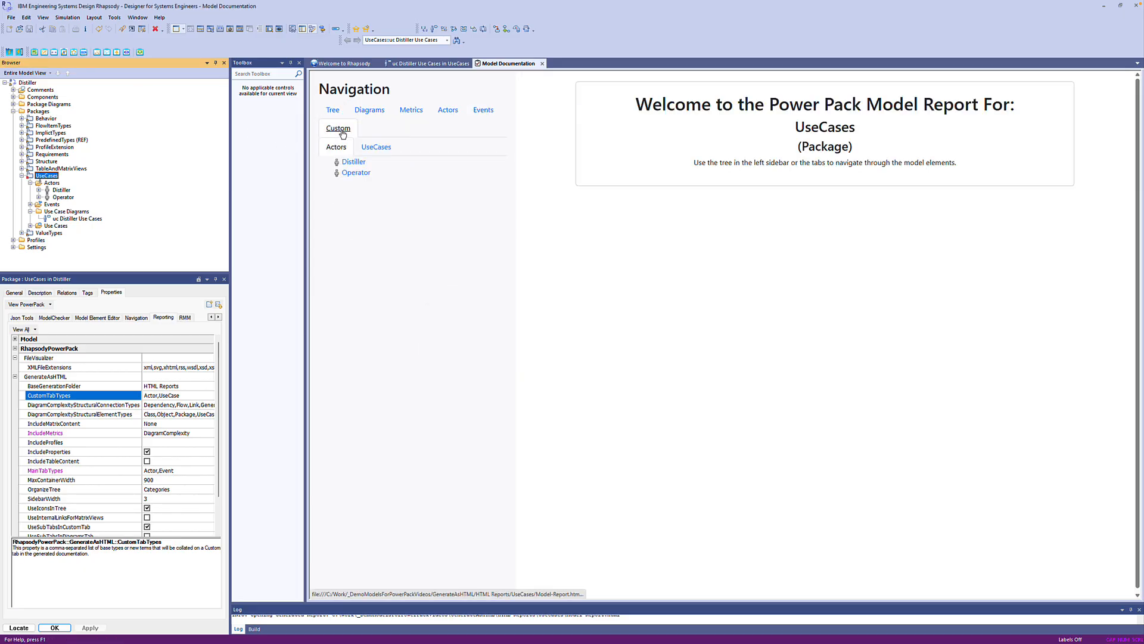
{"action": "left_click", "coordinate": [377, 148]}
{"action": "left_click", "coordinate": [369, 163]}
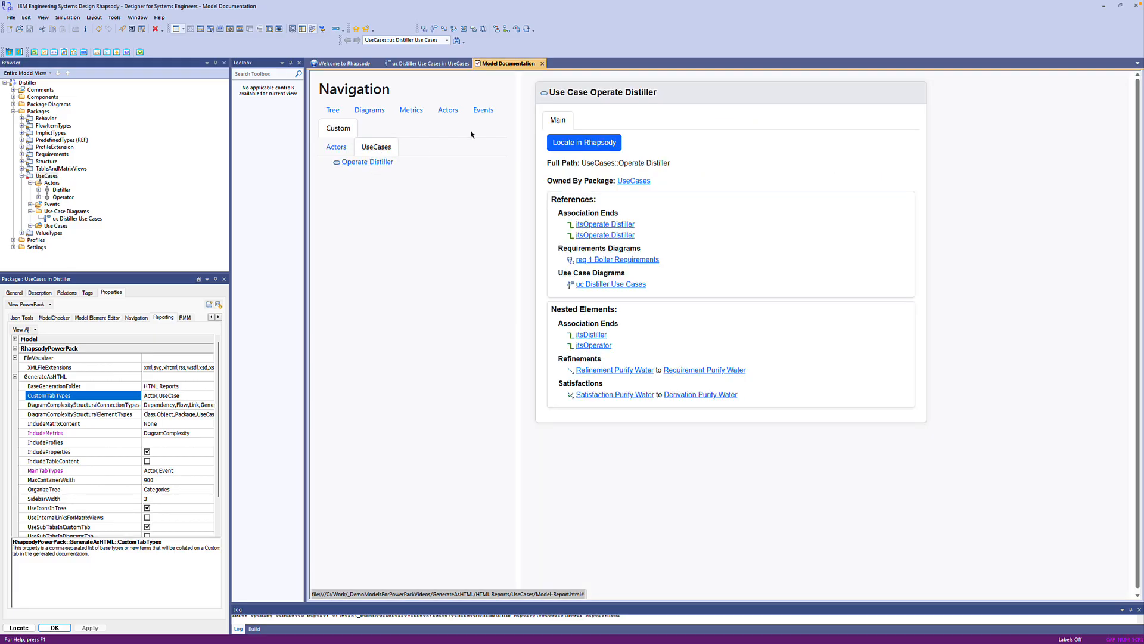
Step: Close the UseCases report, collapse the UseCases package in the model browser and close its properties
{"action": "left_click", "coordinate": [542, 64]}
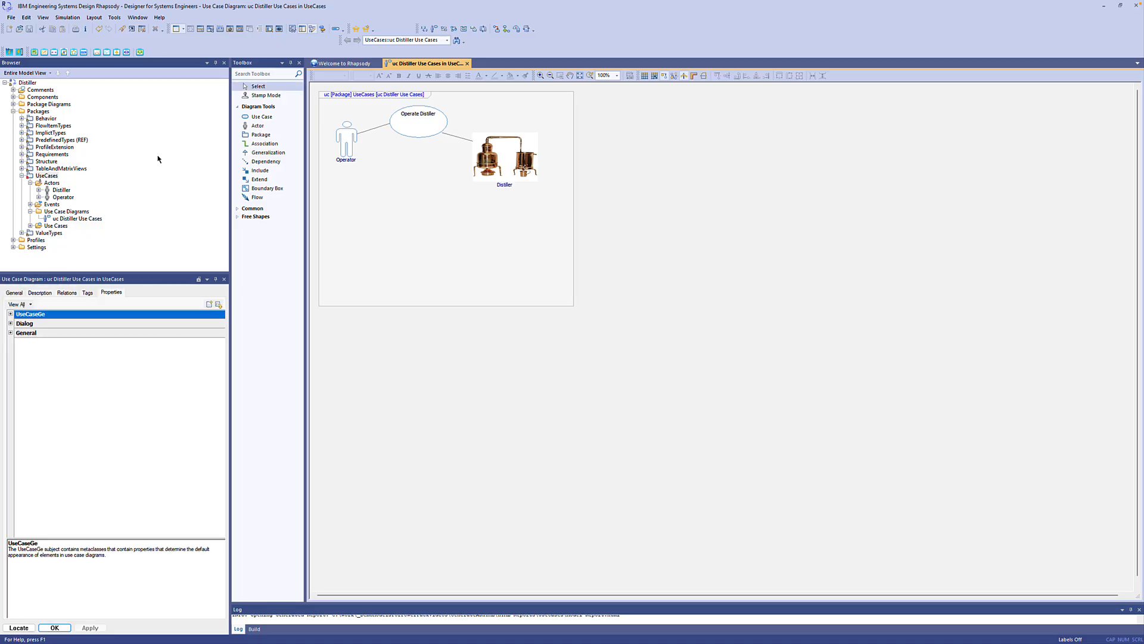
{"action": "left_click", "coordinate": [21, 176]}
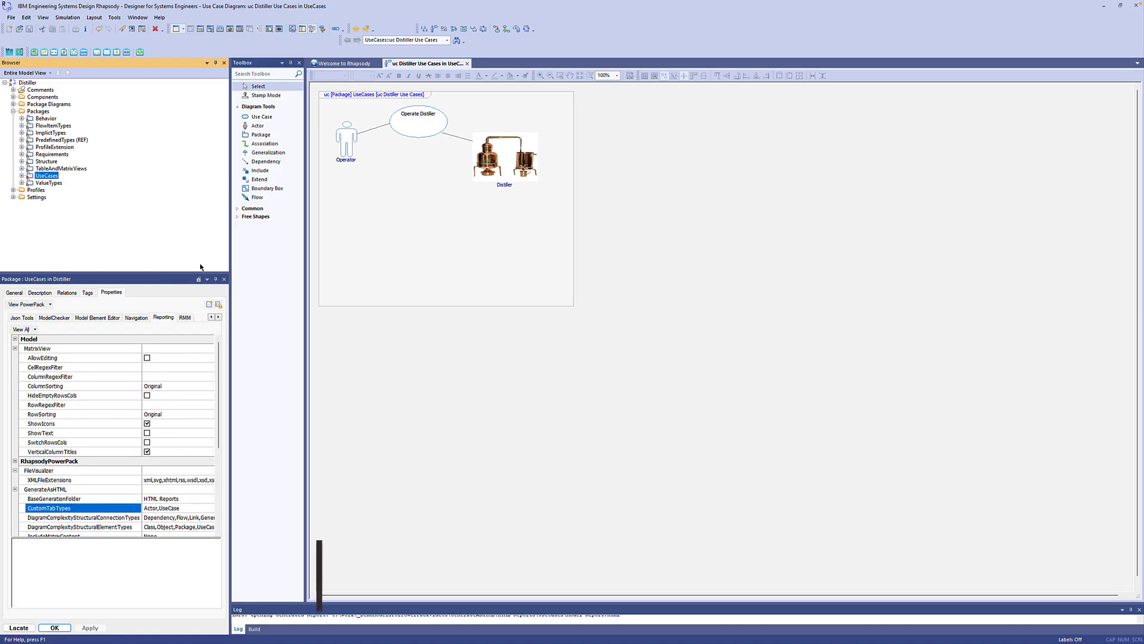
{"action": "left_click", "coordinate": [224, 280]}
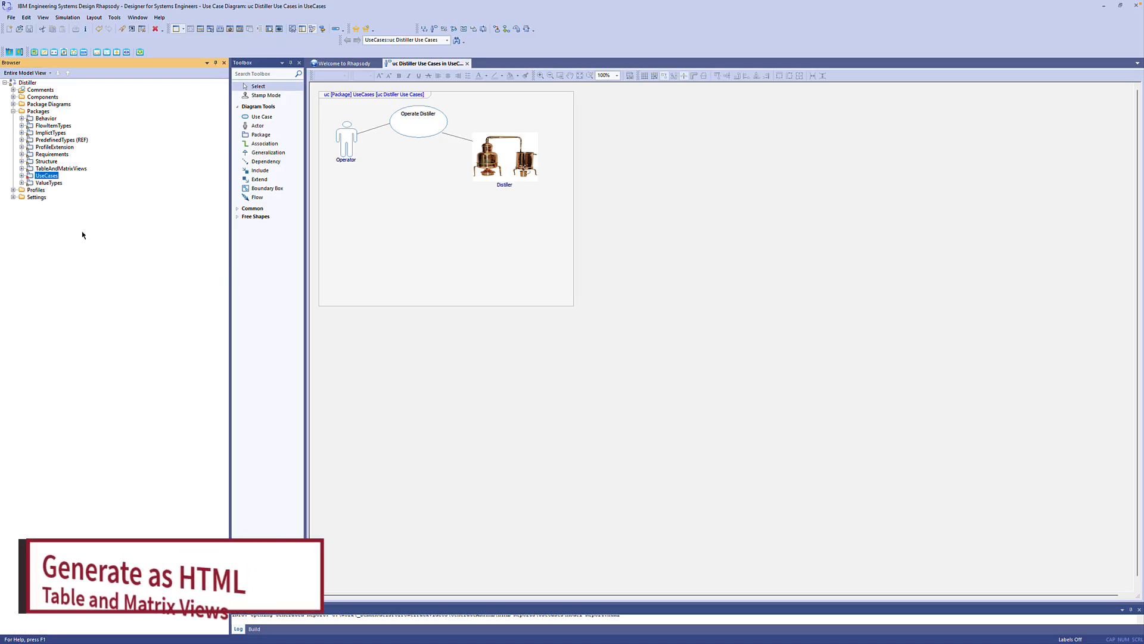
Step: Fully expand the TableAndMatrixViews package, view its Use Cases and Actors table and Requirement Traceability matrix, and close both views
{"action": "left_click", "coordinate": [21, 169]}
{"action": "left_click", "coordinate": [56, 169]}
{"action": "key", "text": "KP_Multiply"}
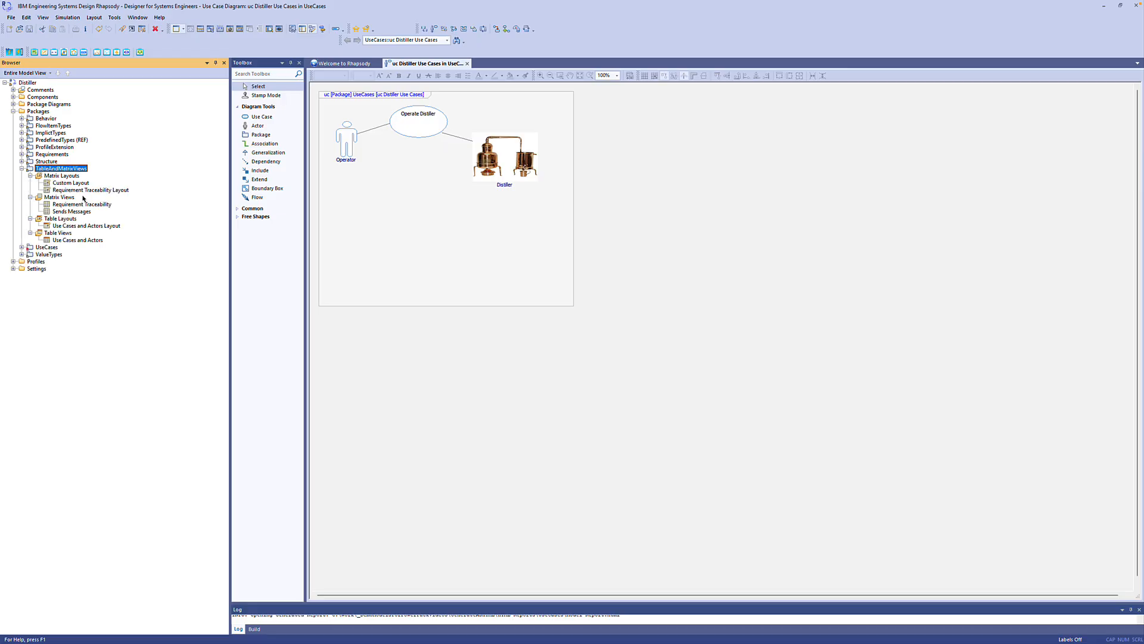
{"action": "double_click", "coordinate": [87, 241]}
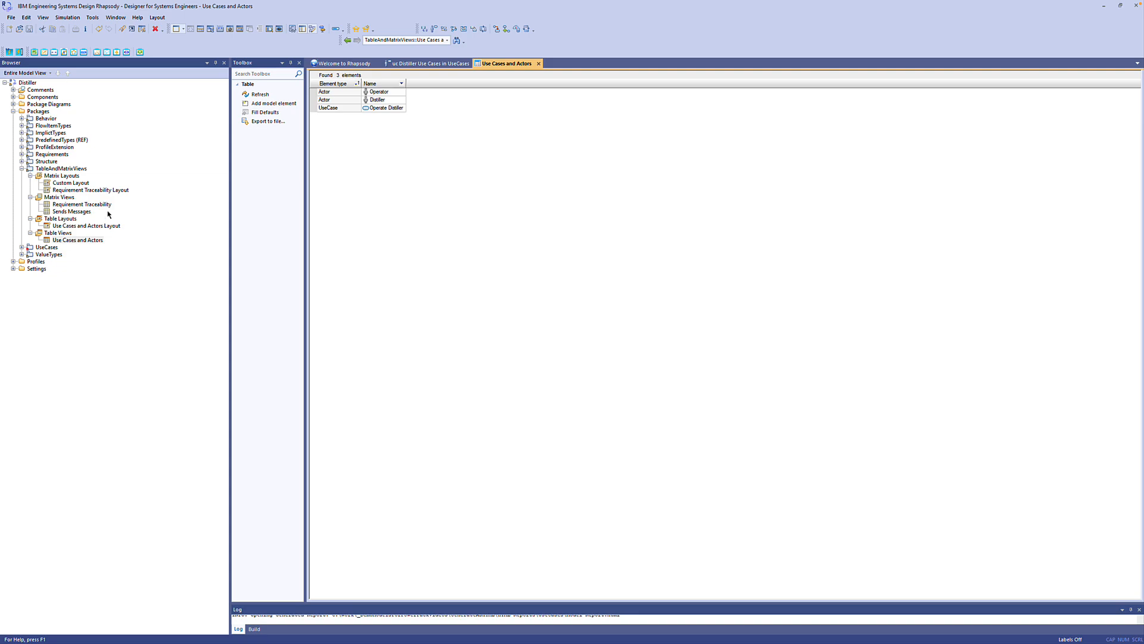
{"action": "double_click", "coordinate": [105, 206]}
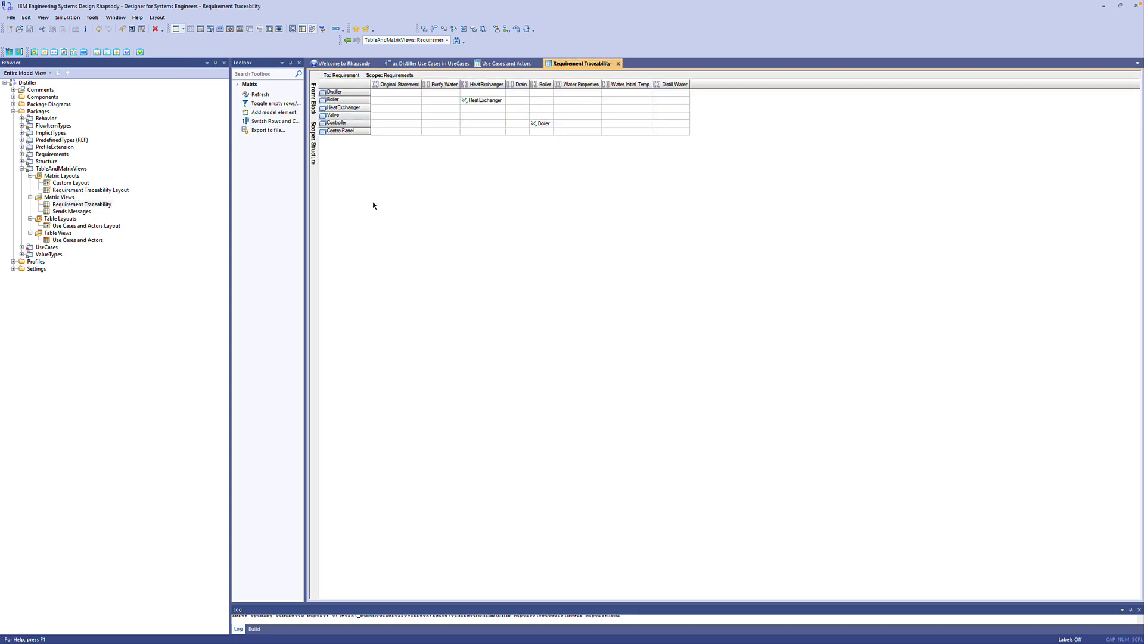
{"action": "left_click", "coordinate": [618, 64]}
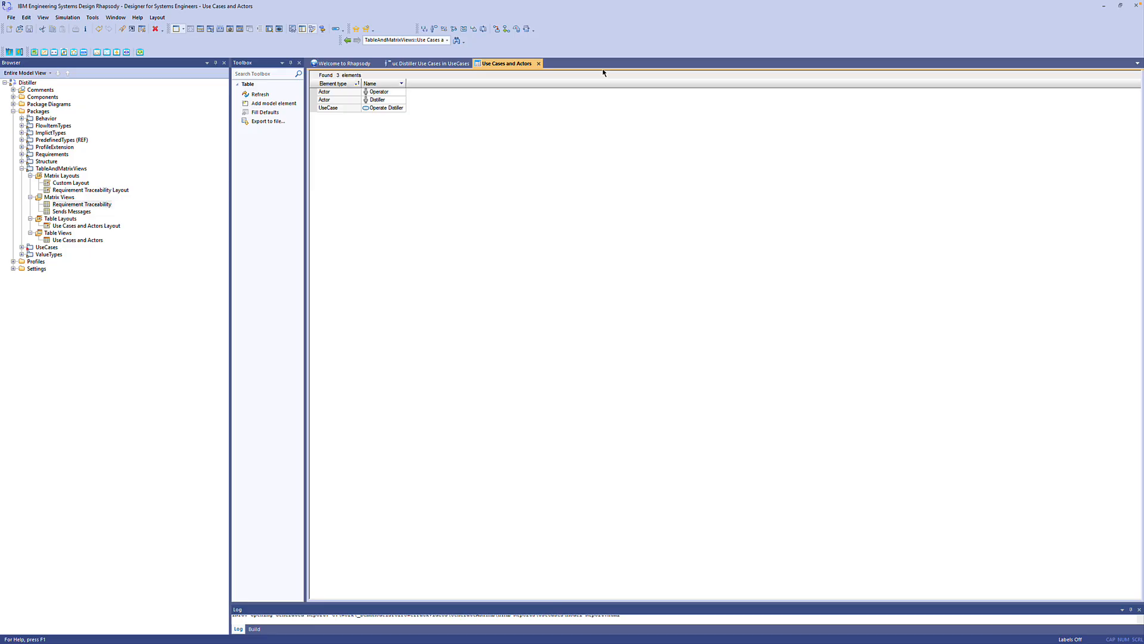
{"action": "left_click", "coordinate": [538, 63]}
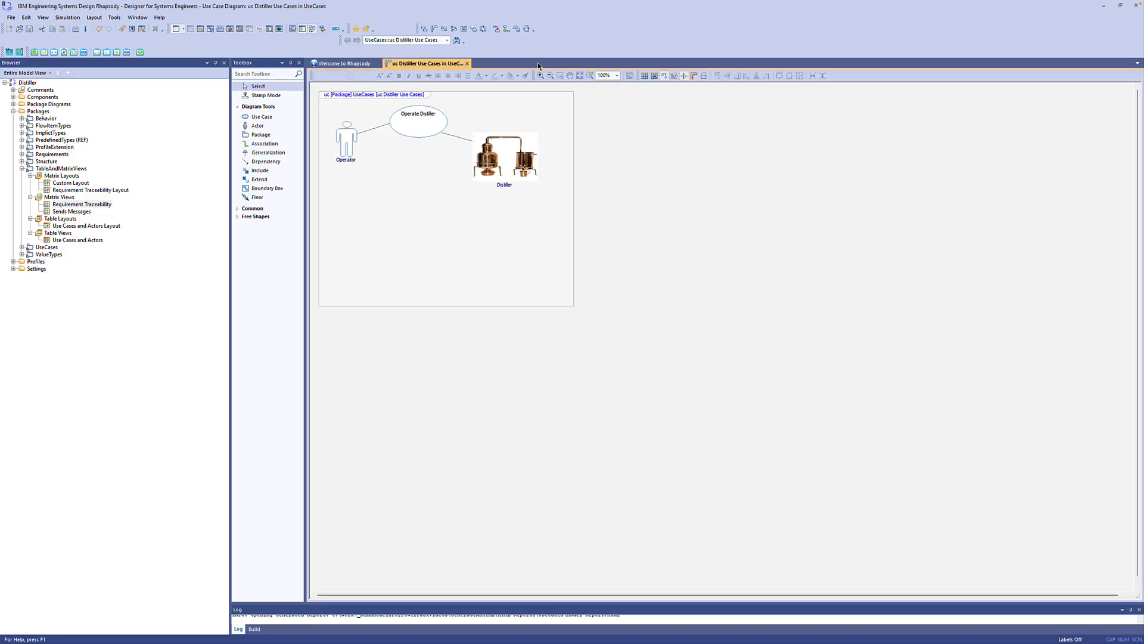
Step: Generate the HTML report for the TableAndMatrixViews package and view its Use Cases and Actors table and the Requirement Traceability matrix content
{"action": "left_click", "coordinate": [68, 168]}
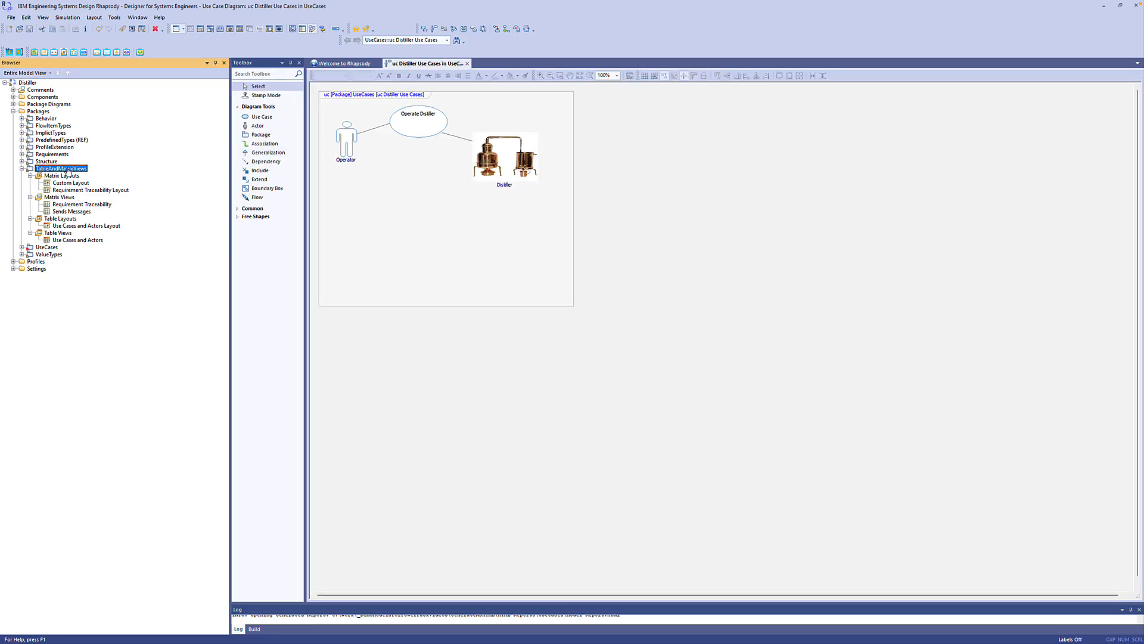
{"action": "left_click", "coordinate": [84, 53]}
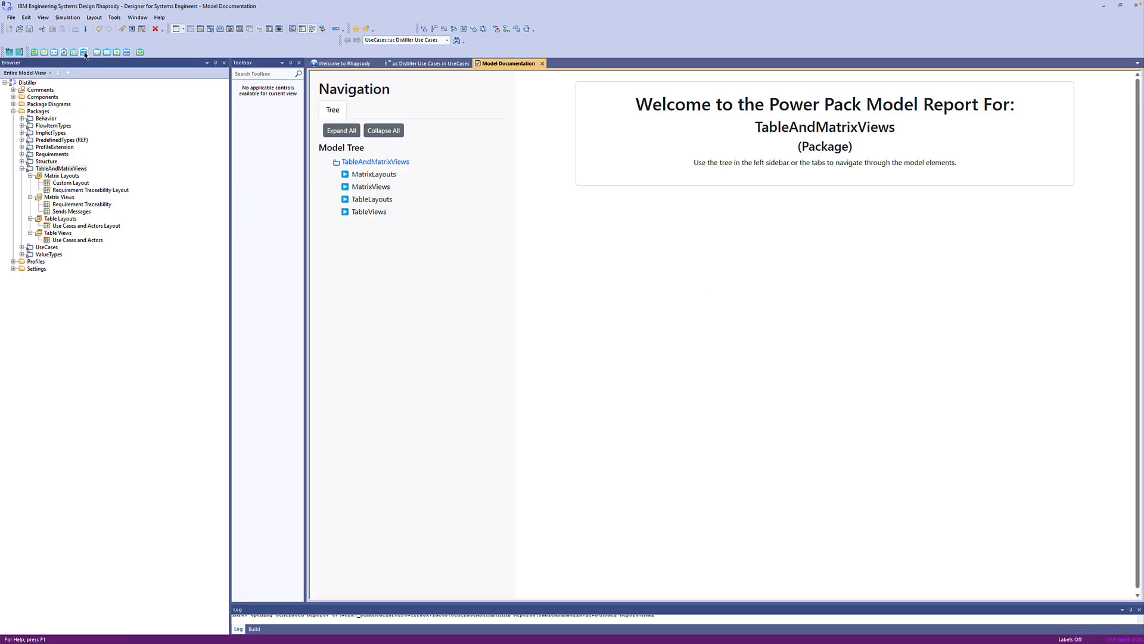
{"action": "left_click", "coordinate": [328, 131]}
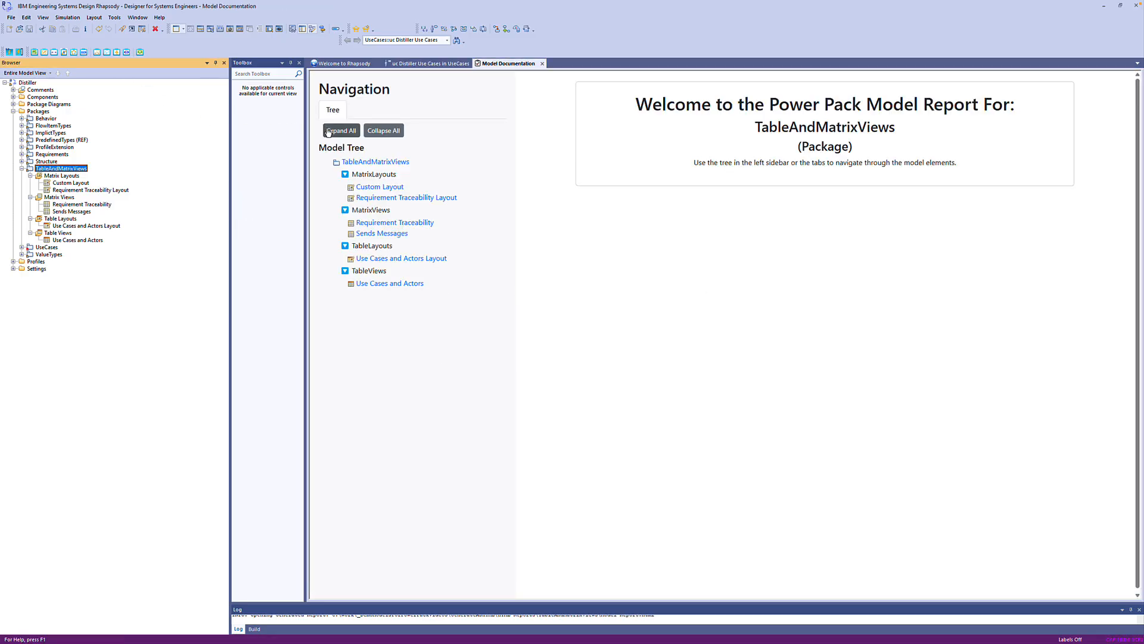
{"action": "left_click", "coordinate": [414, 286]}
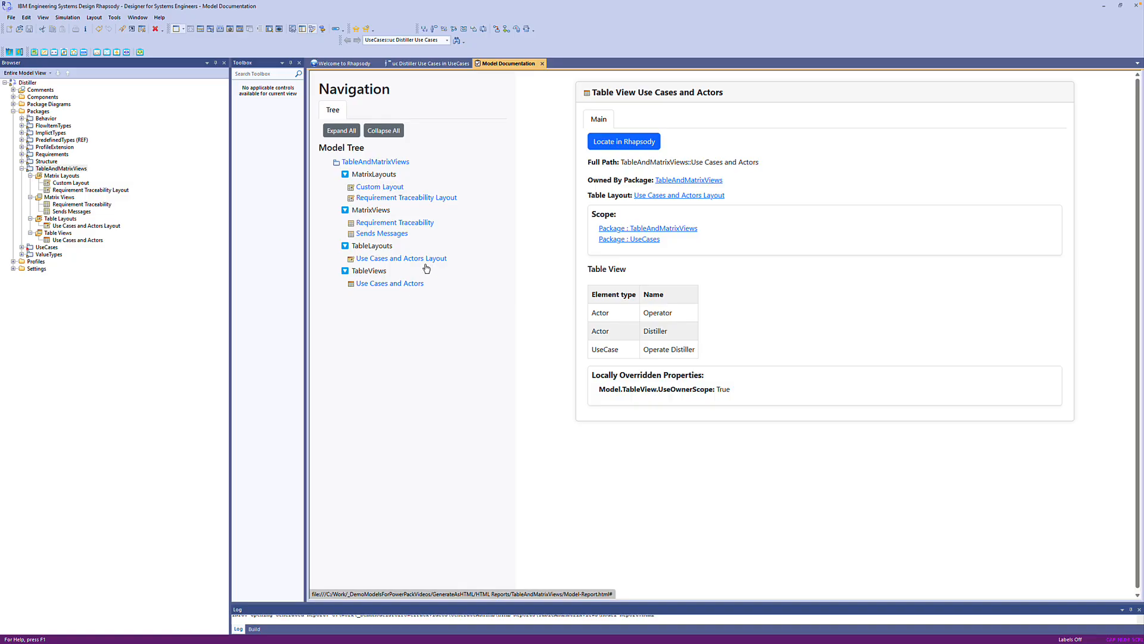
{"action": "left_click", "coordinate": [428, 223]}
{"action": "left_click", "coordinate": [583, 120]}
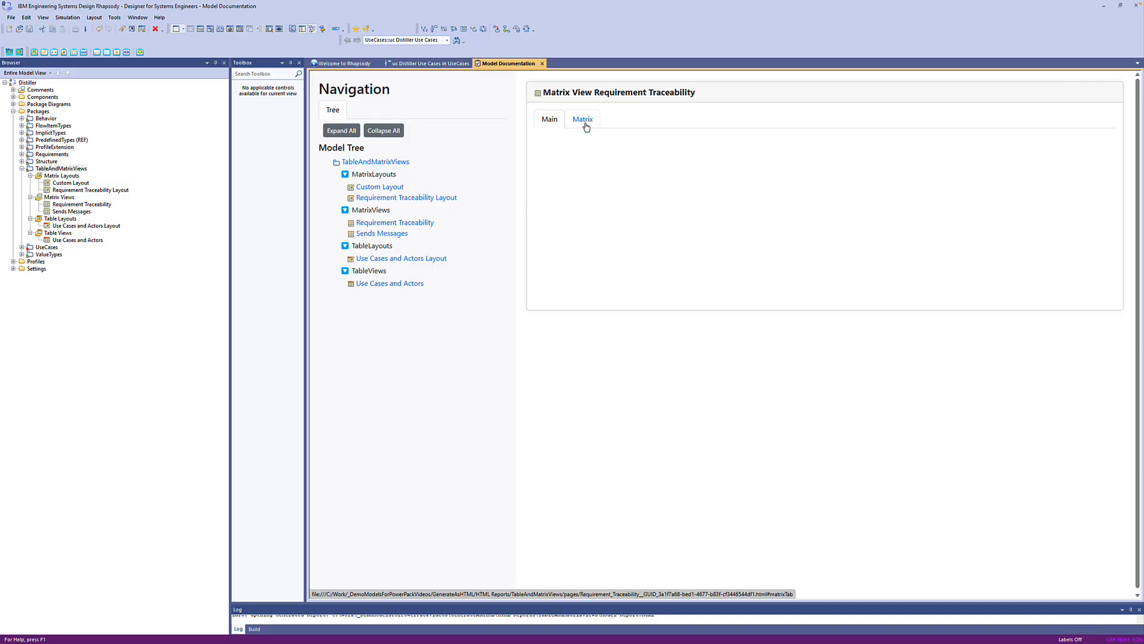
Step: Set the TableAndMatrixViews package's GenerateAsHTML property IncludeMatrixContent to Dynamic
{"action": "right_click", "coordinate": [74, 170]}
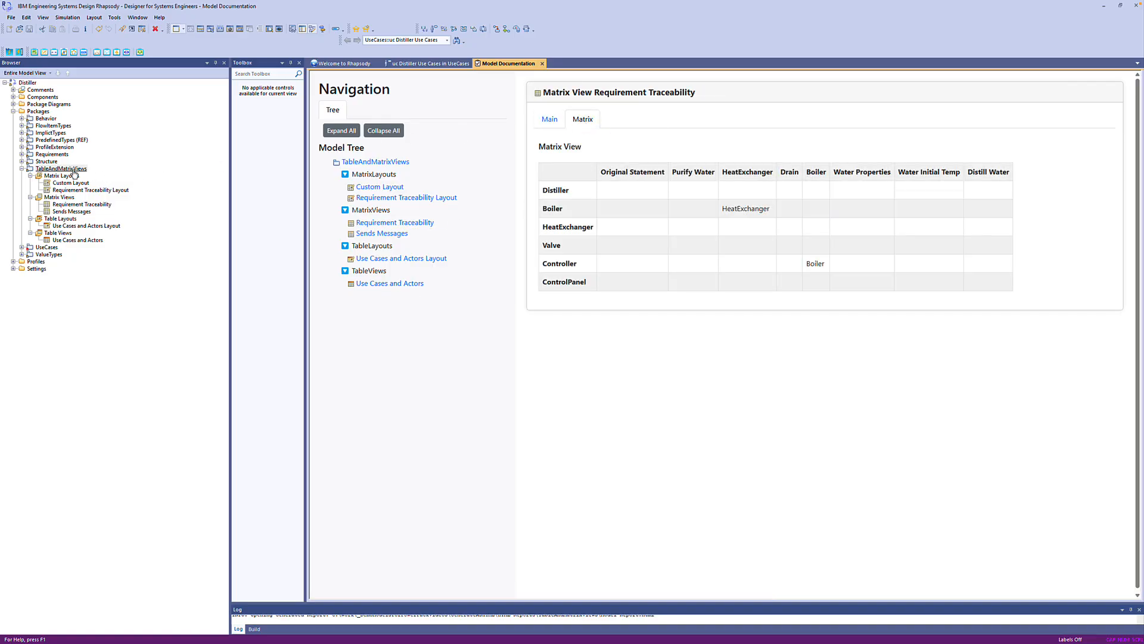
{"action": "left_click", "coordinate": [94, 176]}
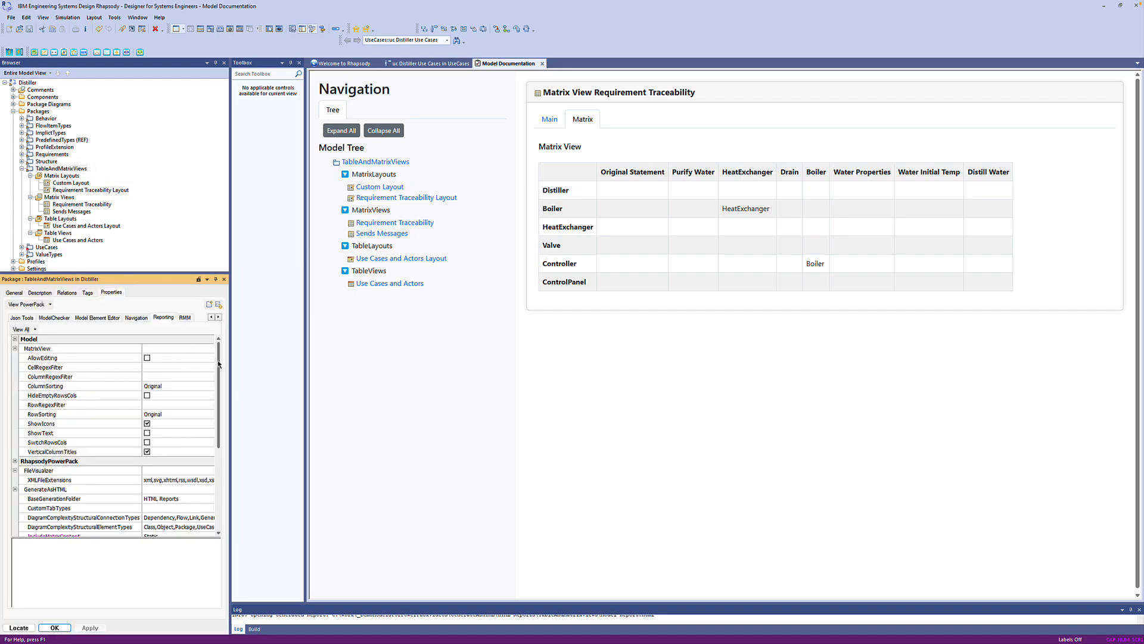
{"action": "left_click_drag", "start_coordinate": [218, 364], "coordinate": [218, 412]}
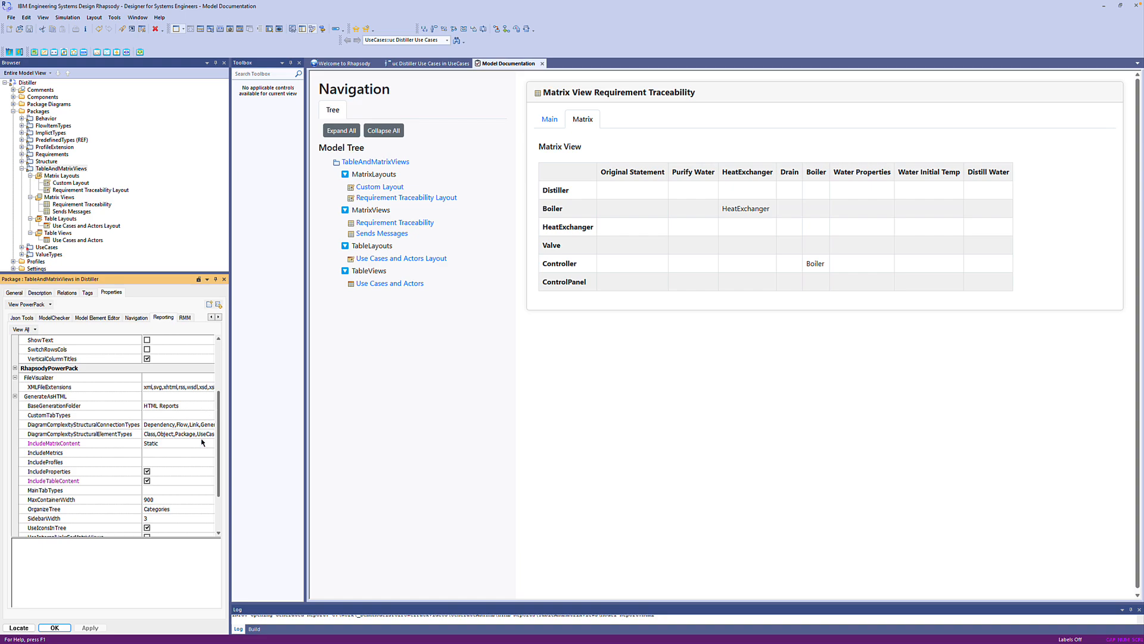
{"action": "left_click", "coordinate": [202, 442]}
{"action": "left_click", "coordinate": [203, 444]}
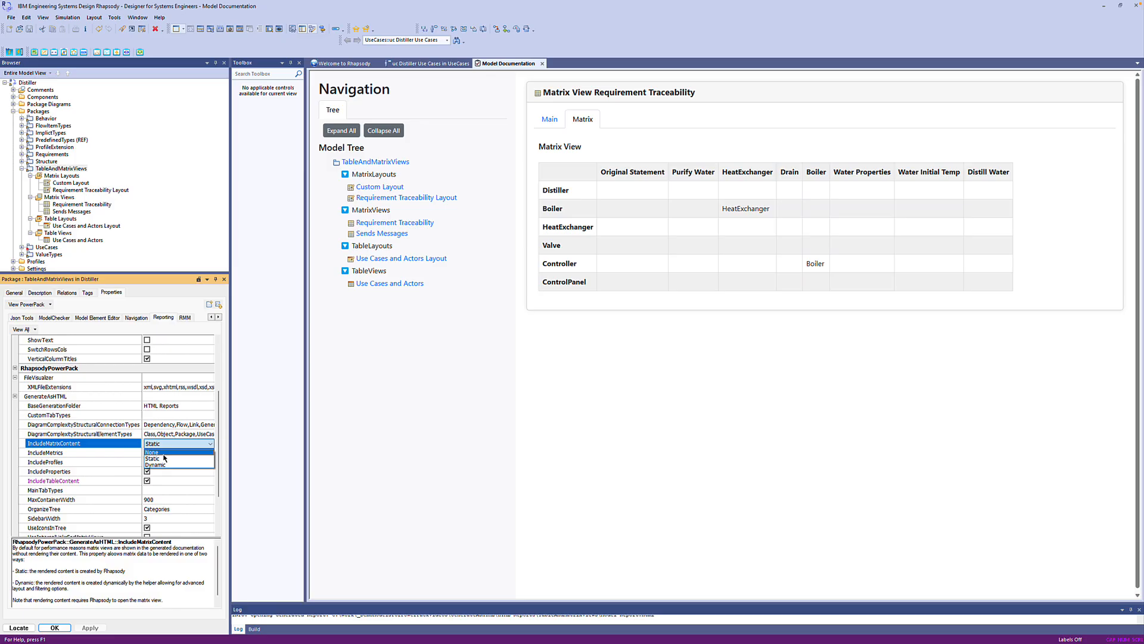
{"action": "left_click", "coordinate": [163, 466]}
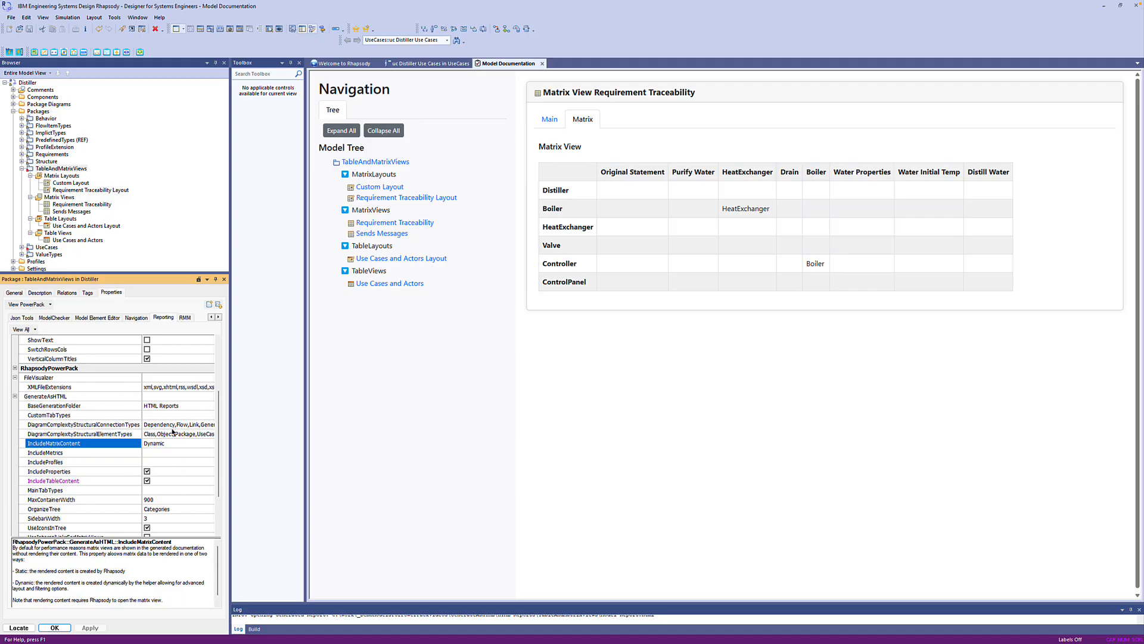
Step: Generate the HTML report for the Requirement Traceability matrix view and show its matrix content
{"action": "left_click", "coordinate": [82, 204]}
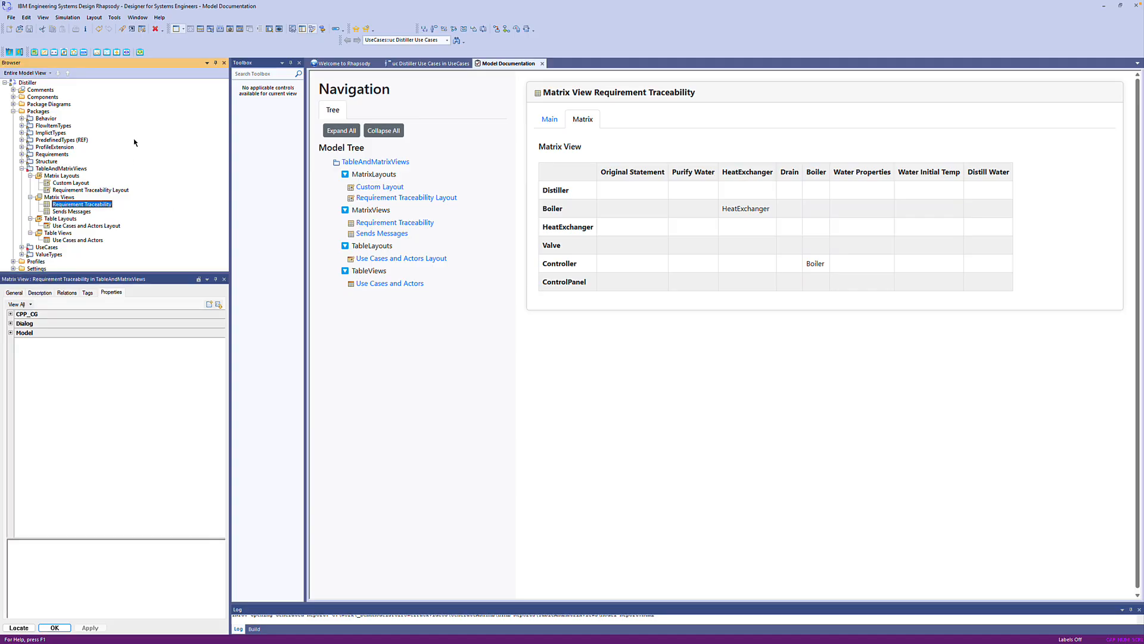
{"action": "left_click", "coordinate": [84, 52]}
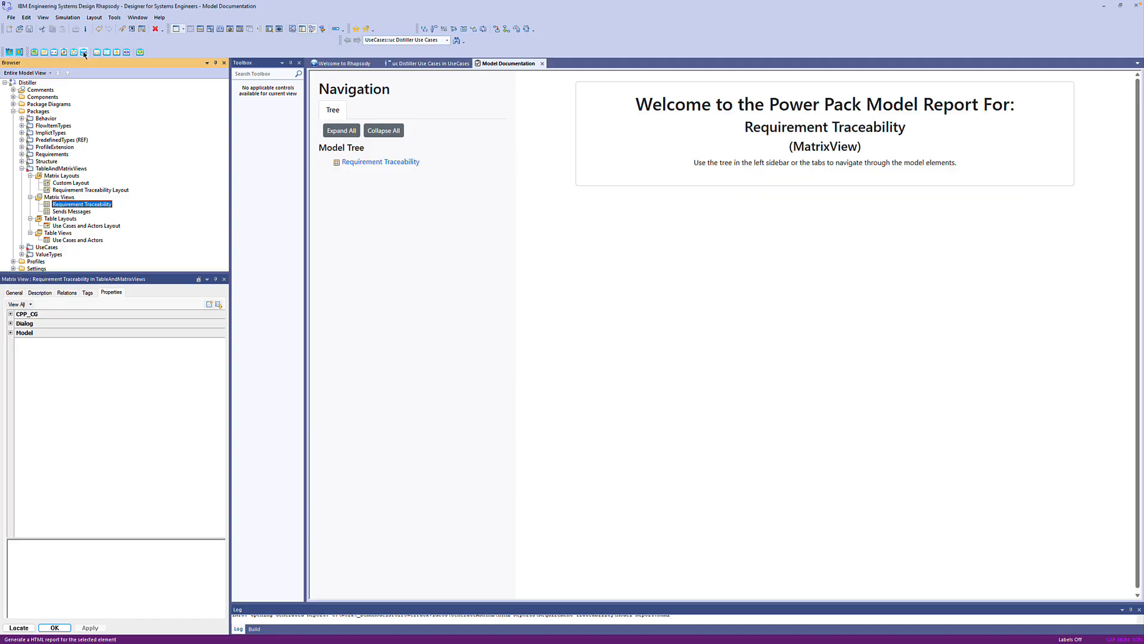
{"action": "left_click", "coordinate": [409, 162]}
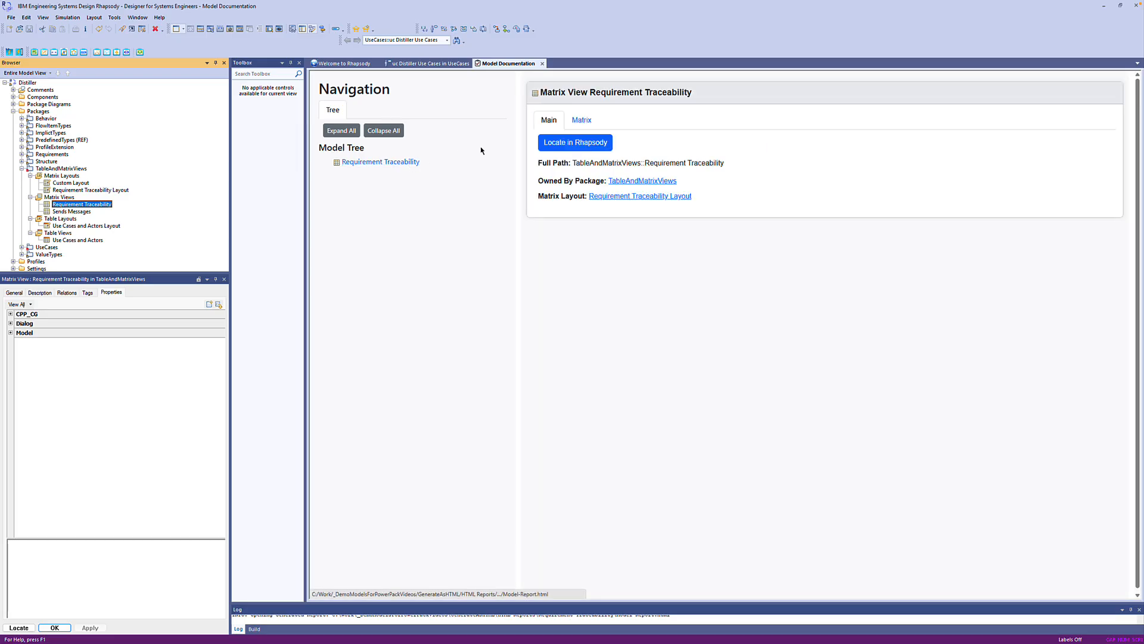
{"action": "left_click", "coordinate": [584, 122]}
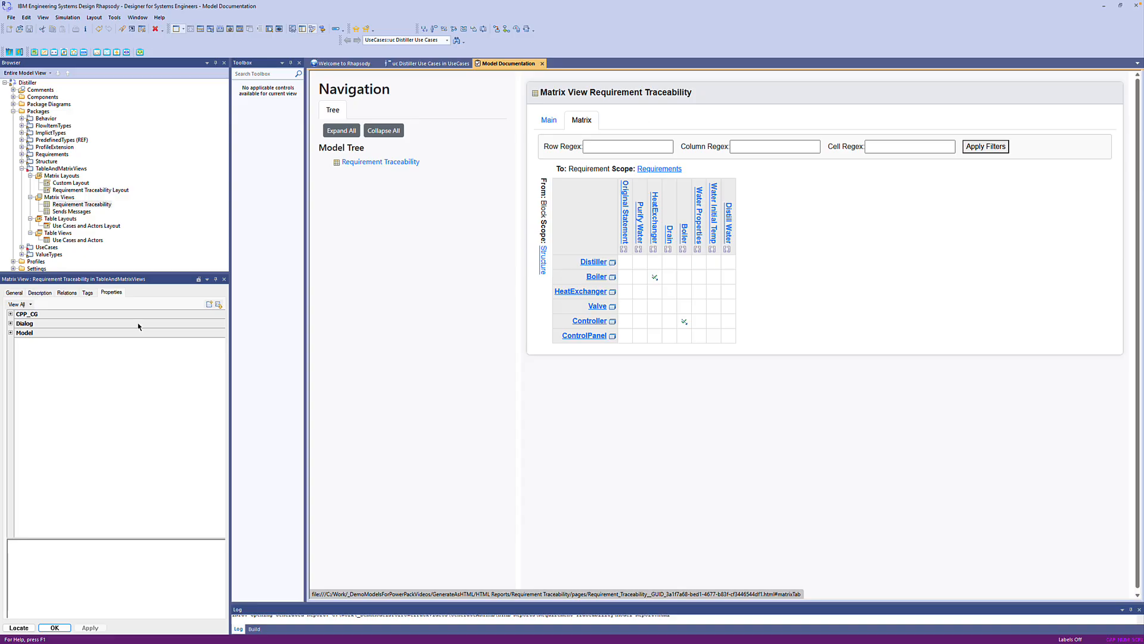
Step: Show the Requirement Traceability view's PowerPack properties and locate the Boiler block's HeatExchanger satisfaction in the model from the report matrix
{"action": "left_click", "coordinate": [30, 305]}
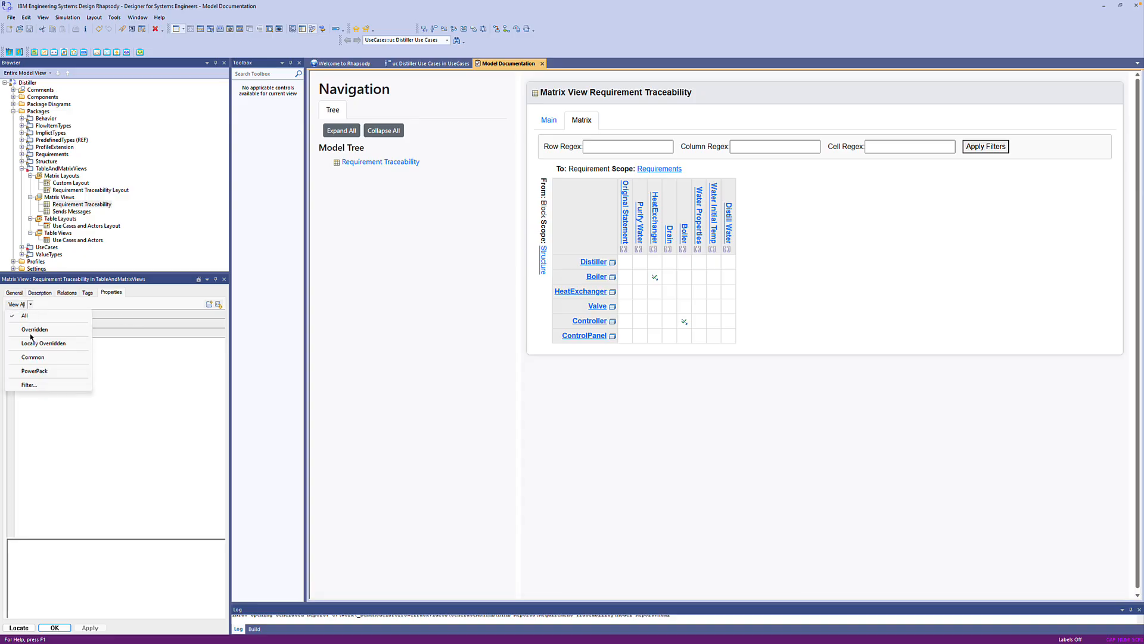
{"action": "left_click", "coordinate": [35, 371]}
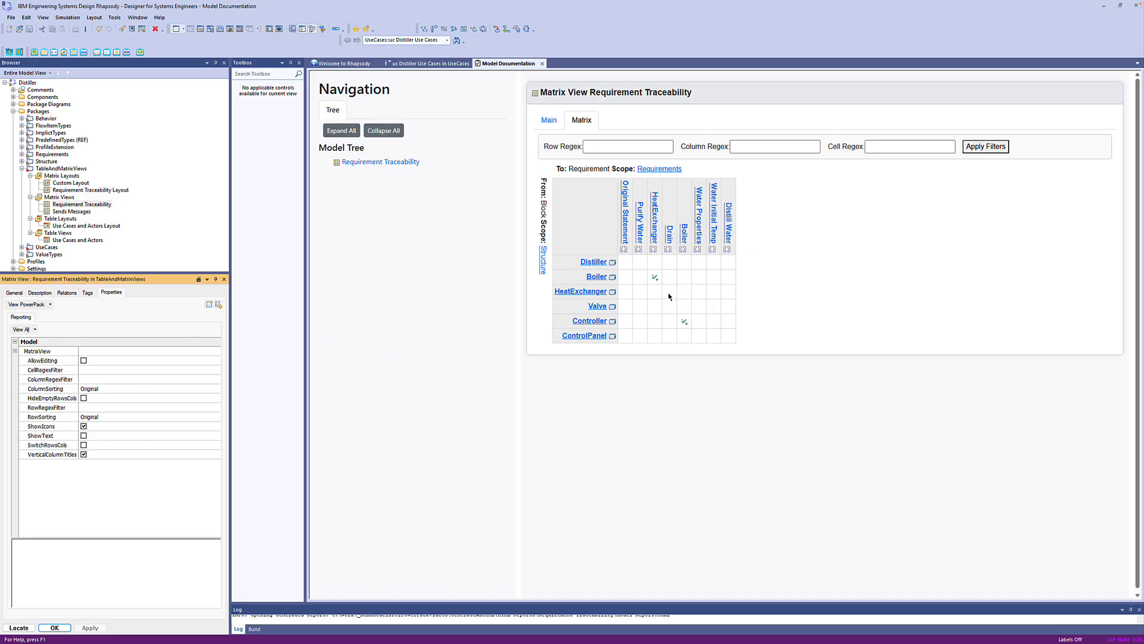
{"action": "left_click", "coordinate": [655, 278]}
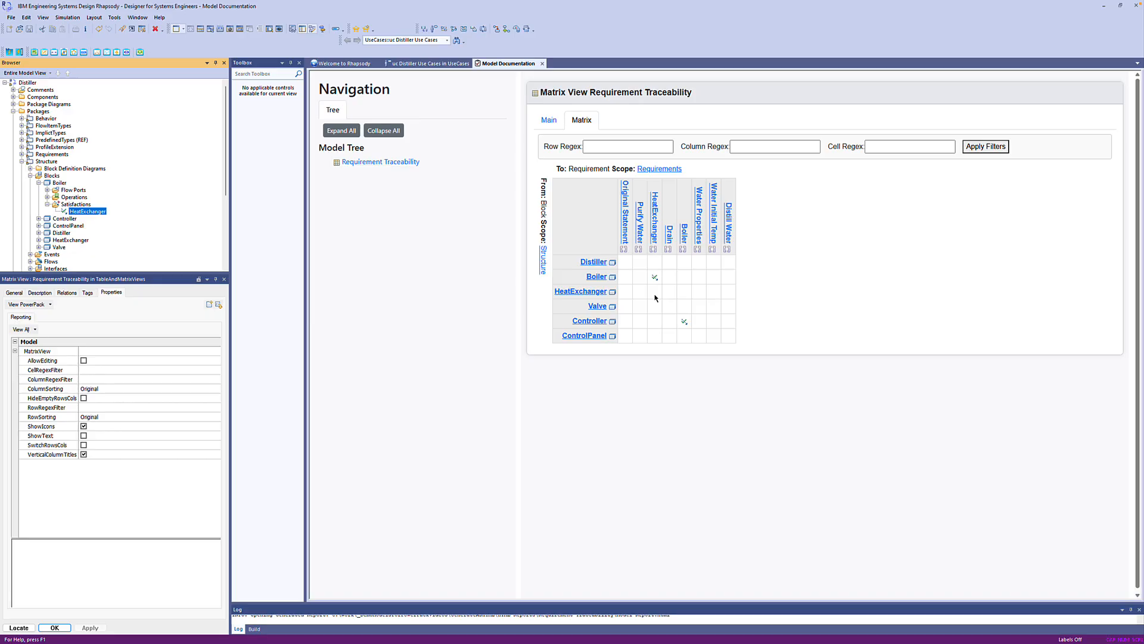
Step: Filter the report matrix with Row Regex er$ and Column Regex [BD]
{"action": "left_click", "coordinate": [594, 146]}
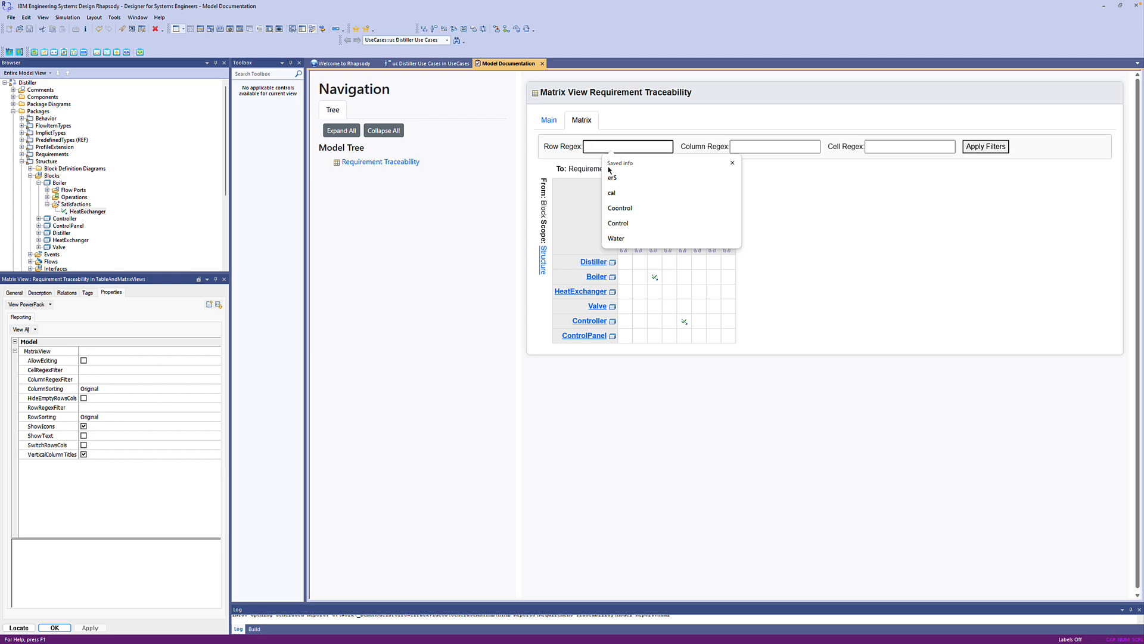
{"action": "left_click", "coordinate": [610, 177]}
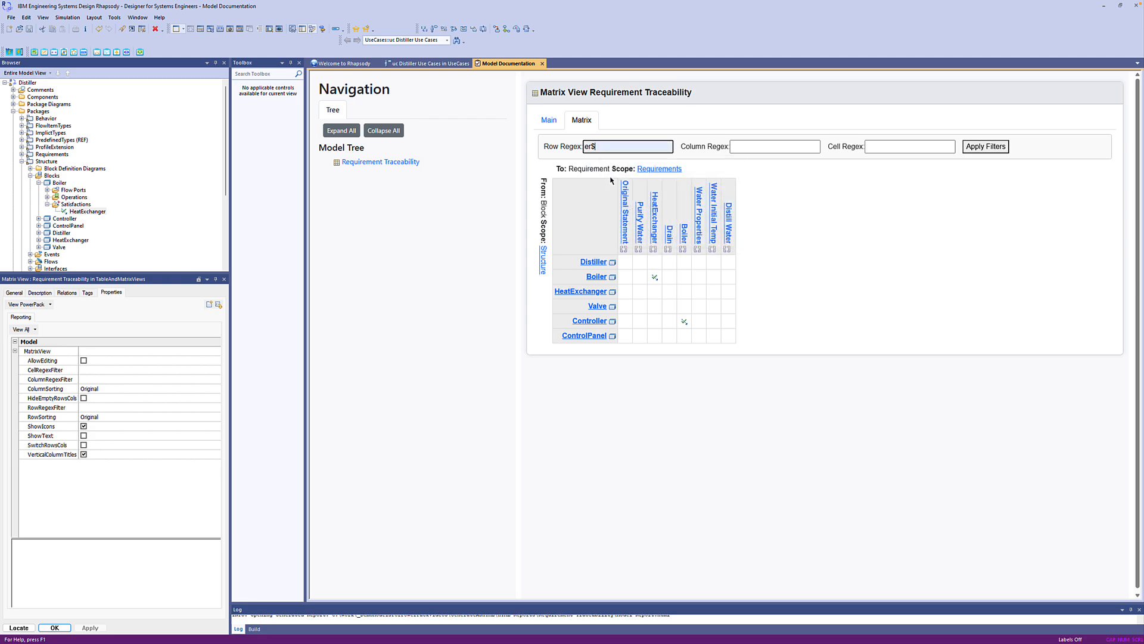
{"action": "key", "text": "Return"}
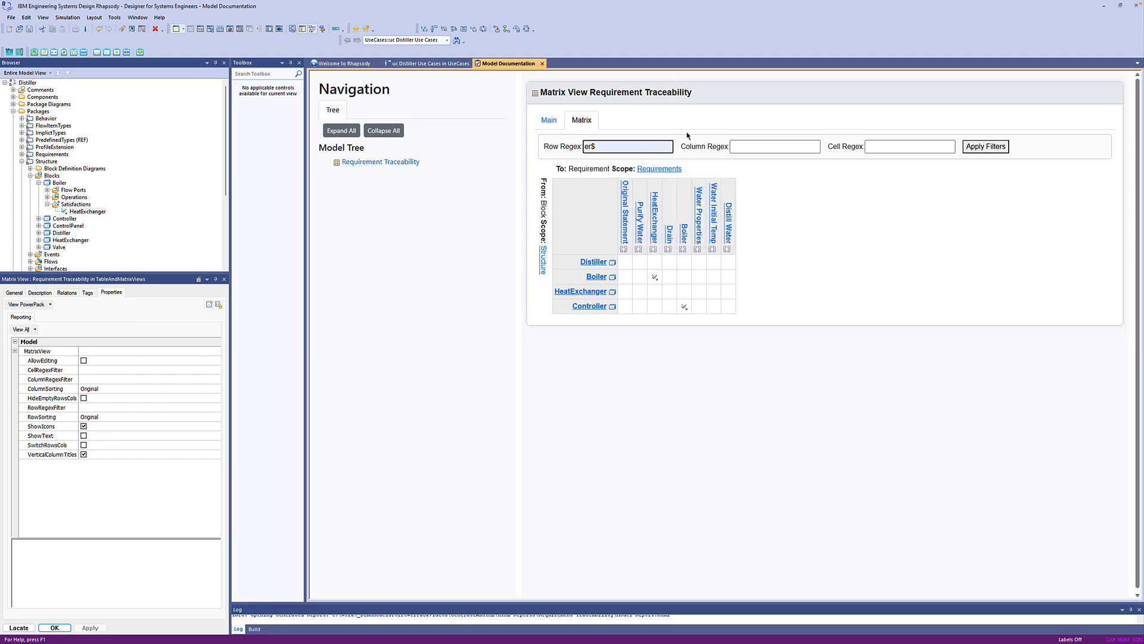
{"action": "left_click", "coordinate": [734, 145]}
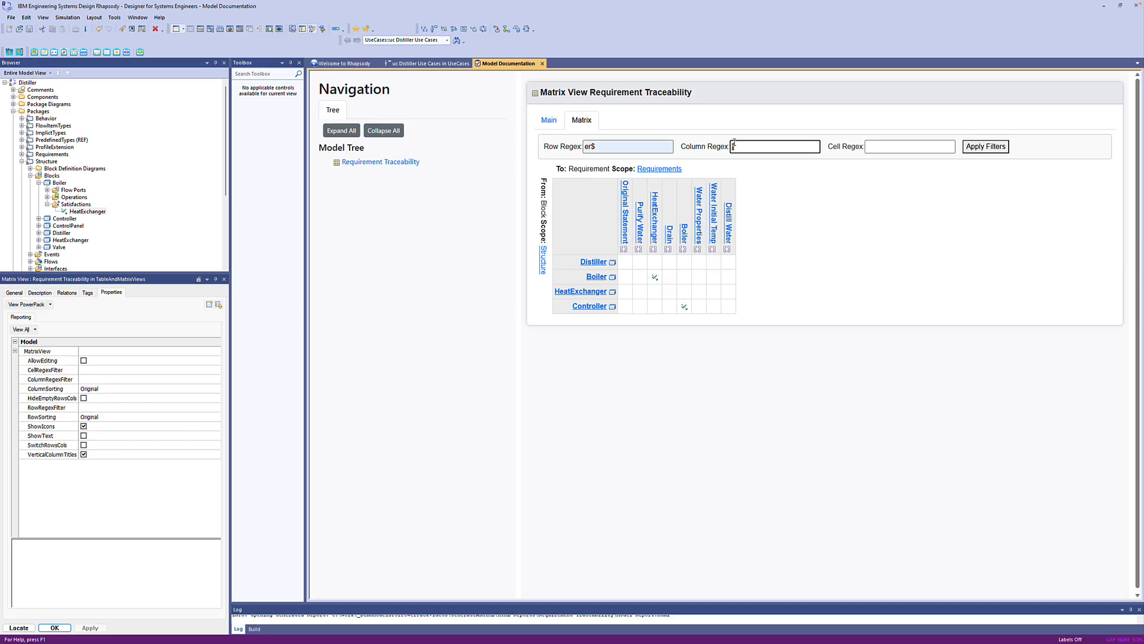
{"action": "type", "text": "BD]"}
{"action": "key", "text": "Return"}
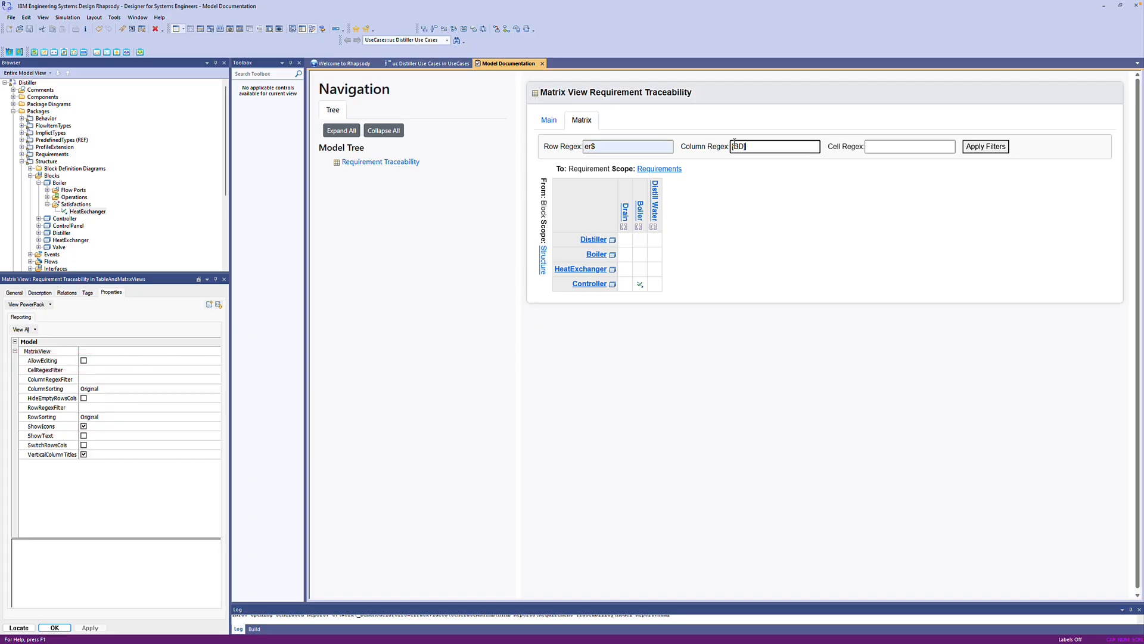
Step: Enable the Requirement Traceability view's MatrixView property AllowEditing and regenerate its HTML report
{"action": "left_click", "coordinate": [83, 360]}
{"action": "left_click", "coordinate": [84, 52]}
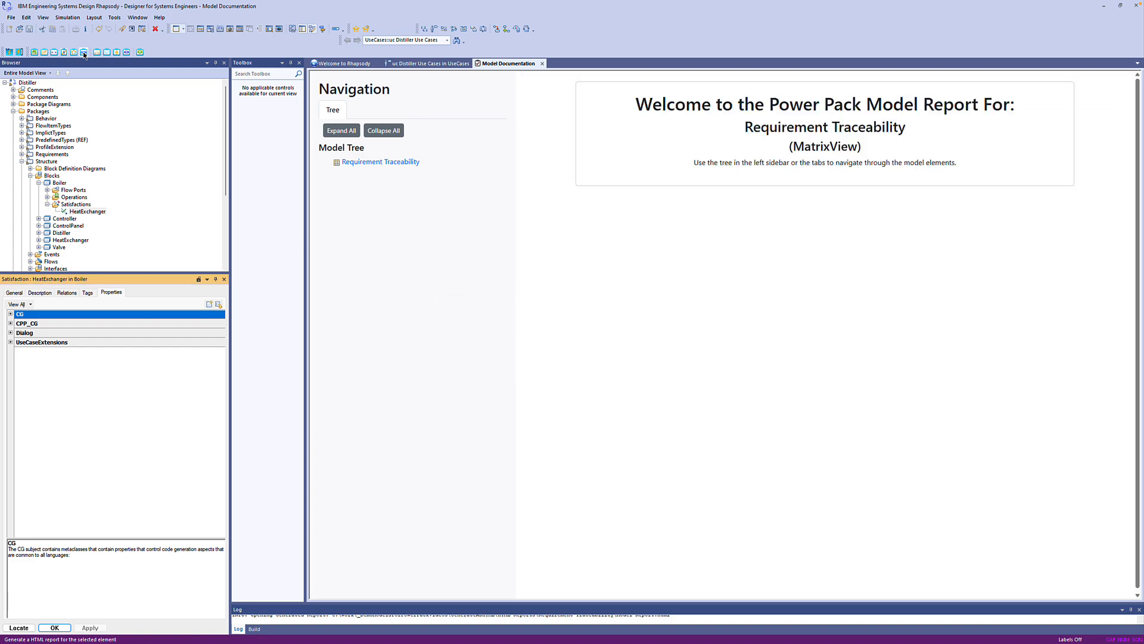
Step: Show the Requirement Traceability report's matrix and create a satisfaction link from the Distiller block to the Original Statement requirement
{"action": "left_click", "coordinate": [409, 161]}
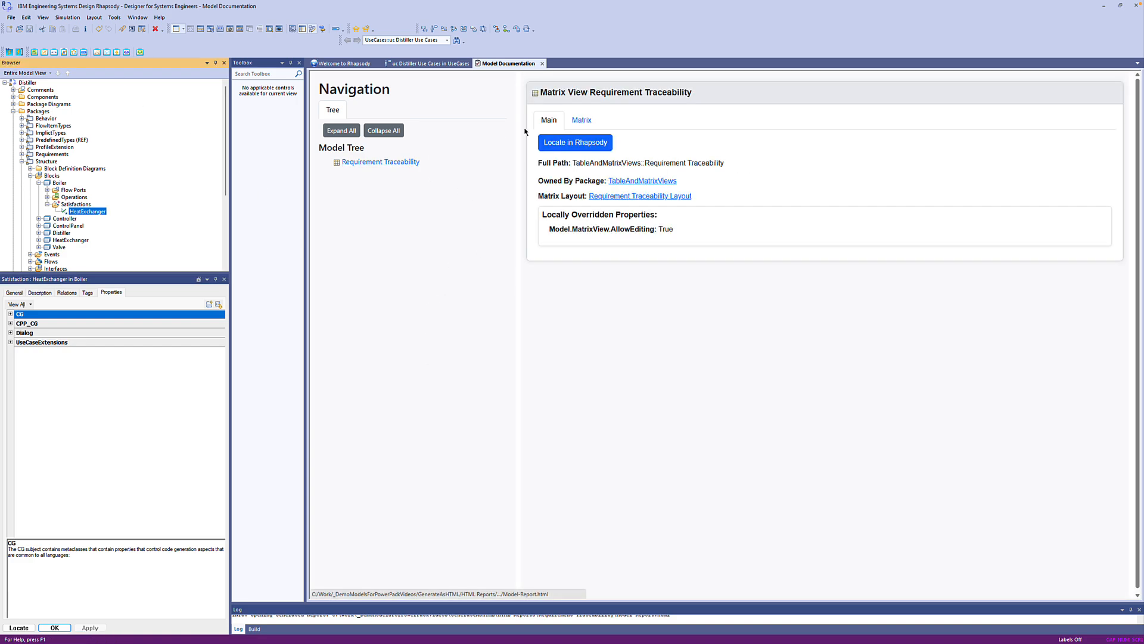
{"action": "left_click", "coordinate": [582, 119]}
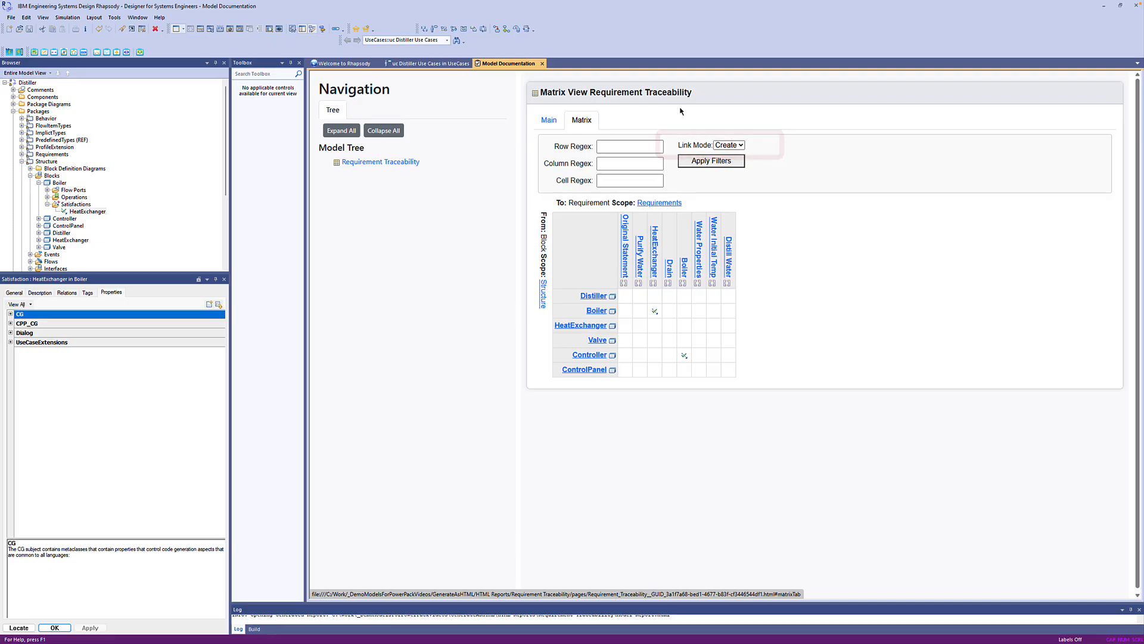
{"action": "left_click", "coordinate": [626, 297]}
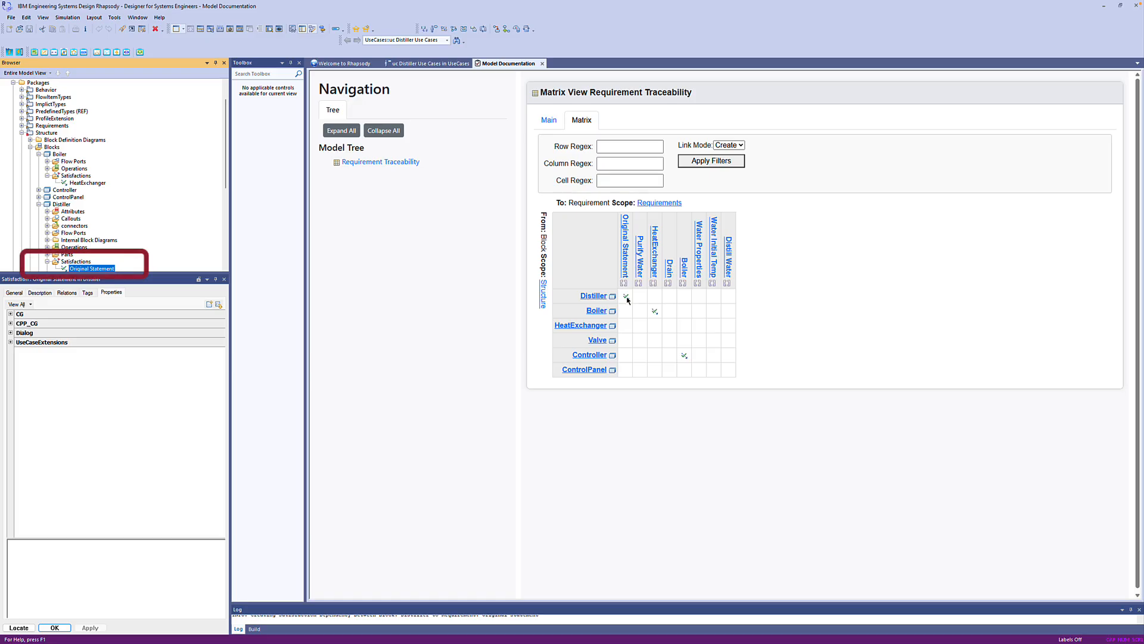
Step: Switch the matrix link mode to Delete and remove the satisfaction between Distiller and Original Statement
{"action": "left_click", "coordinate": [728, 145]}
{"action": "left_click", "coordinate": [737, 170]}
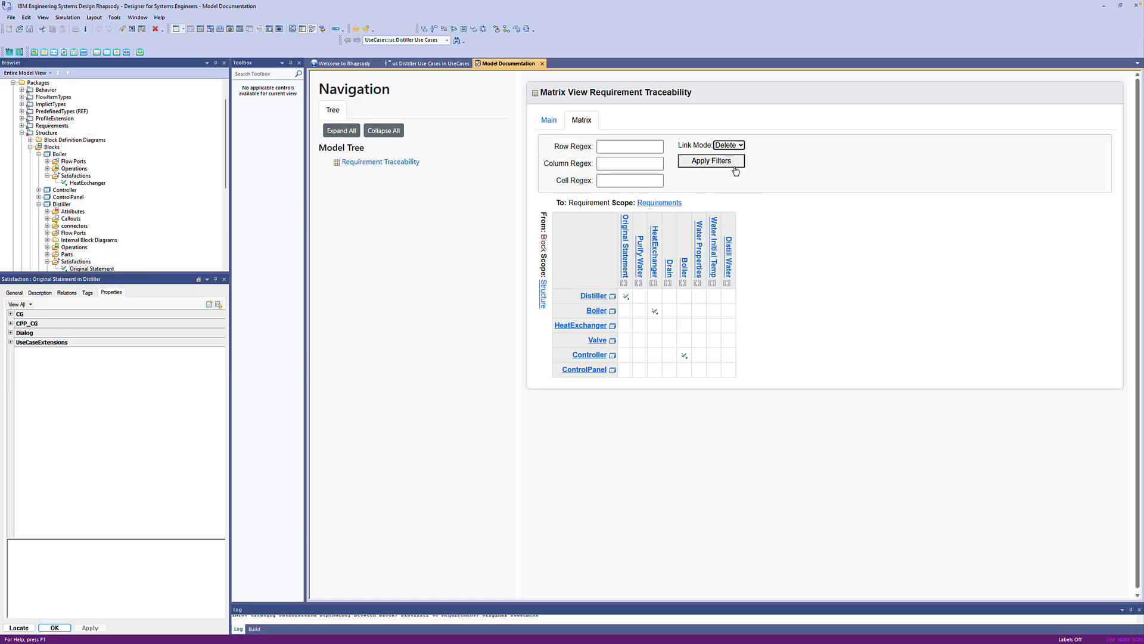
{"action": "left_click", "coordinate": [627, 299]}
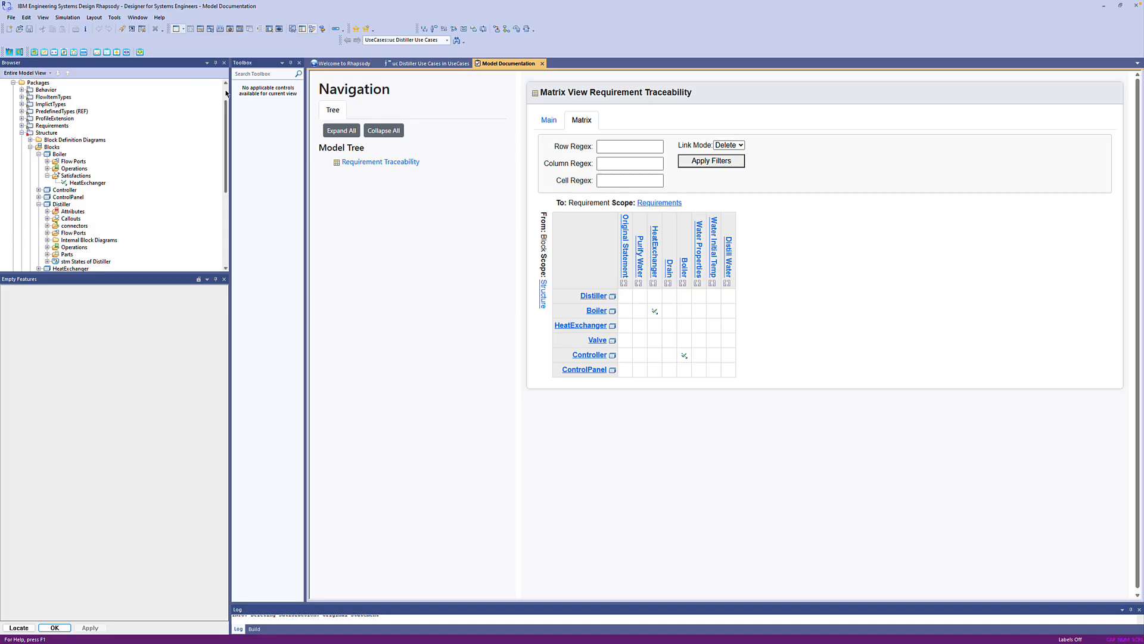
Step: Generate the HTML report for the whole Distiller project and open bdd Distiller Behavior Breakdown from the report's diagram list
{"action": "scroll", "coordinate": [52, 90], "scroll_direction": "up", "scroll_amount": 2}
{"action": "left_click", "coordinate": [28, 83]}
{"action": "right_click", "coordinate": [29, 83]}
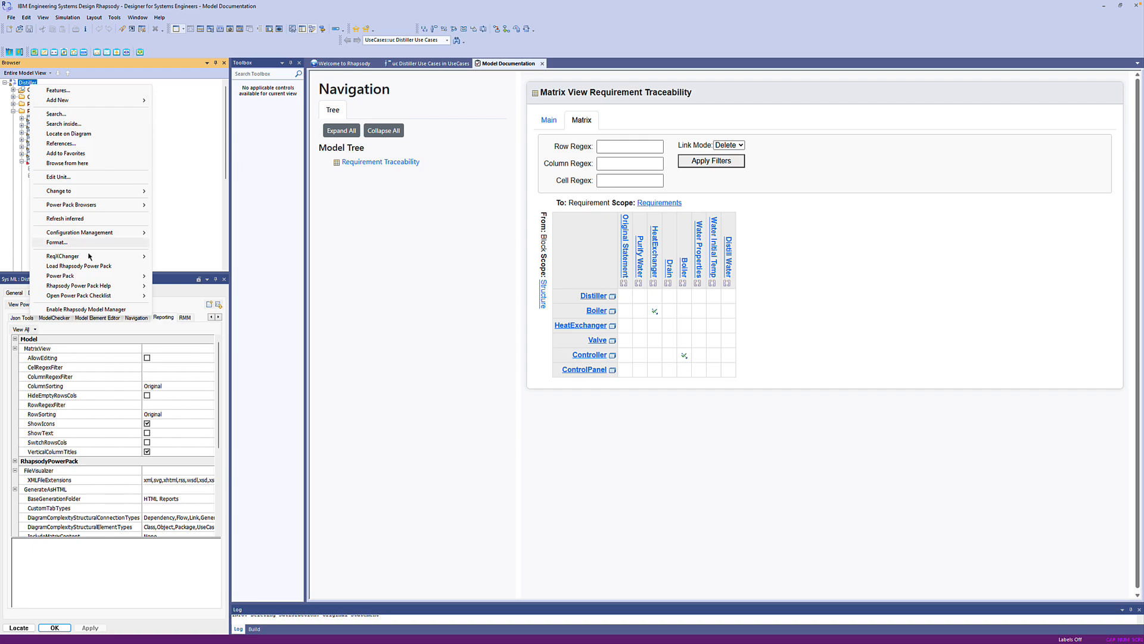
{"action": "mouse_move", "coordinate": [77, 277]}
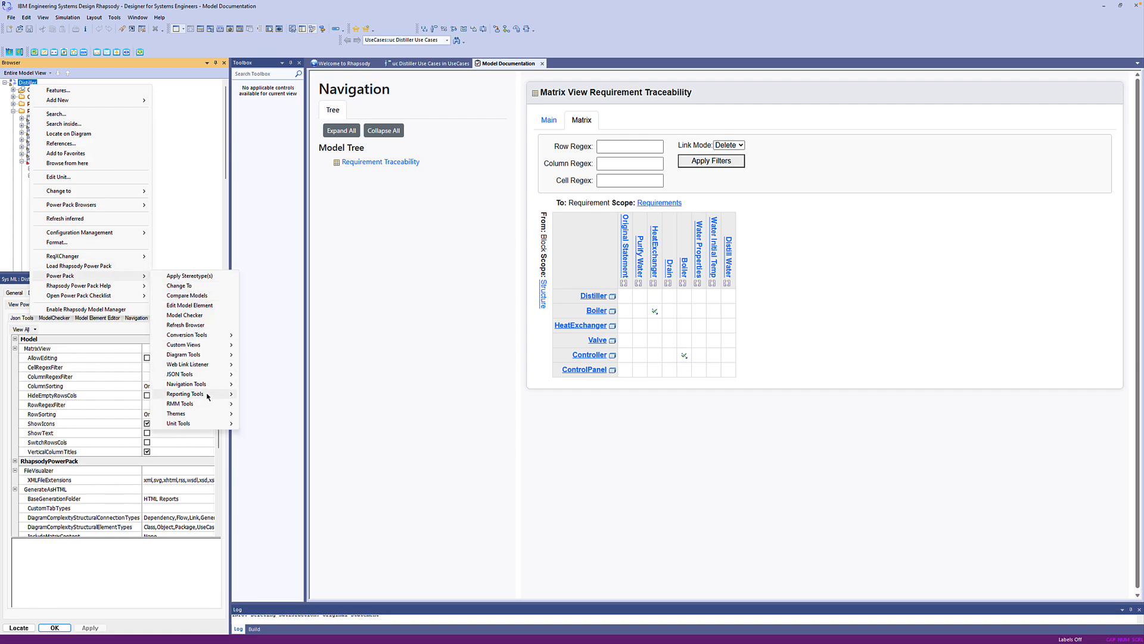
{"action": "mouse_move", "coordinate": [209, 395]}
{"action": "left_click", "coordinate": [267, 423]}
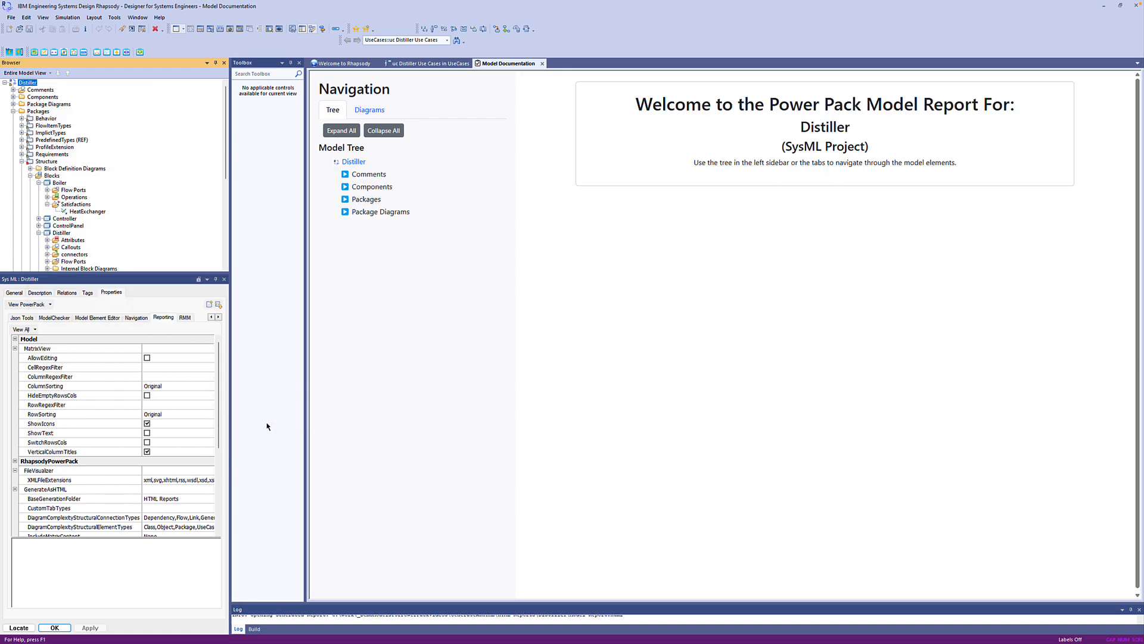
{"action": "left_click", "coordinate": [369, 112]}
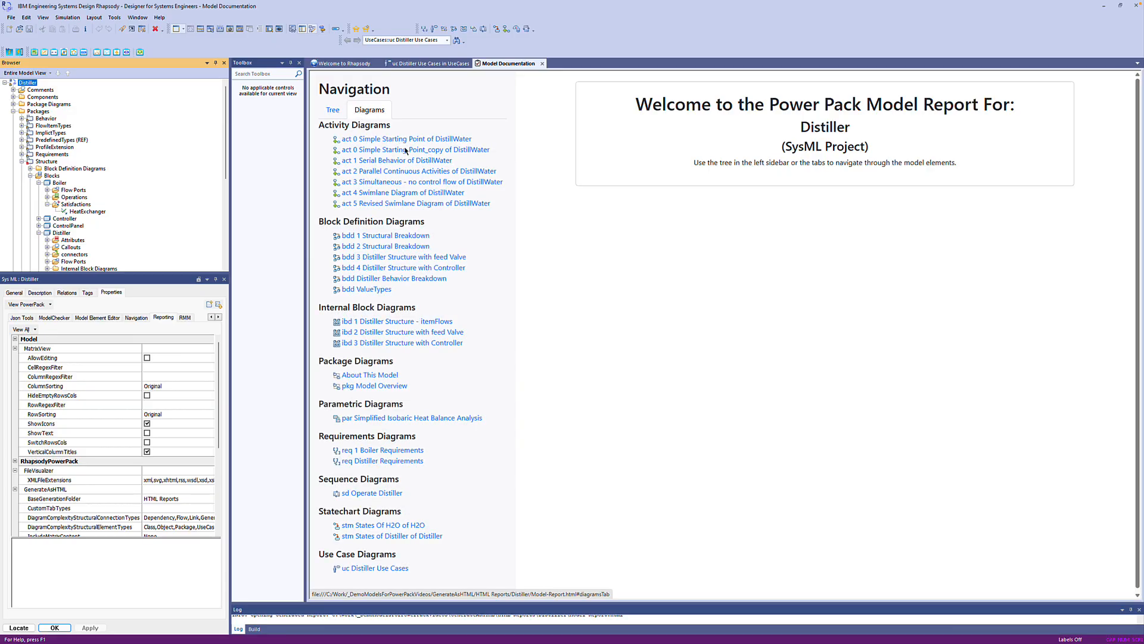
{"action": "left_click", "coordinate": [426, 282]}
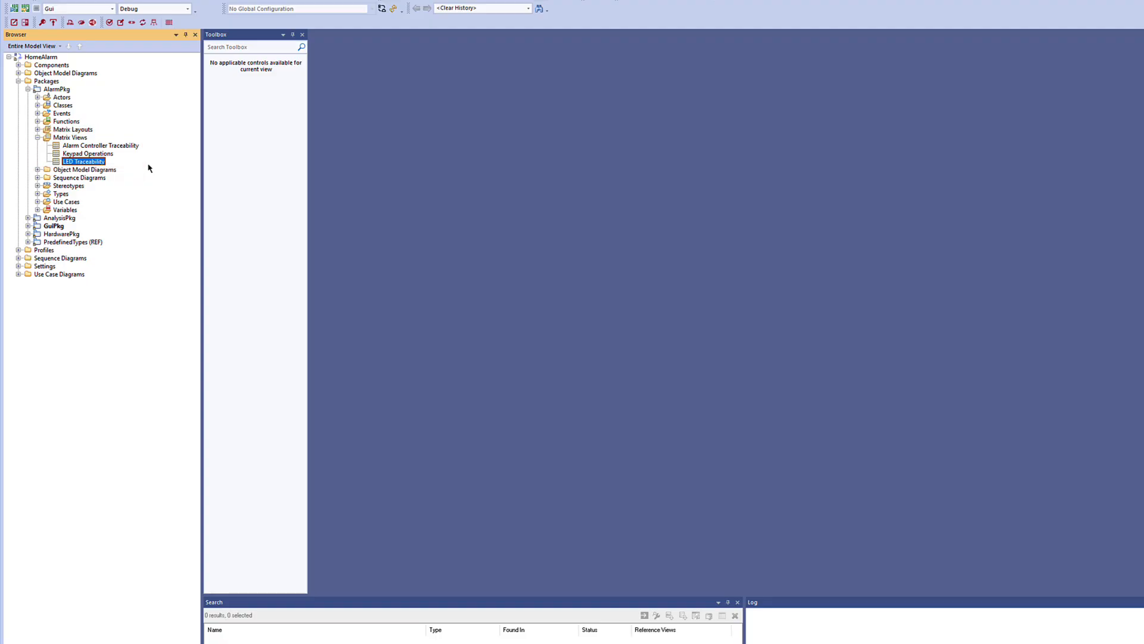
Step: Open the LED Traceability matrix view in the HomeAlarm model and check its row and column classifier properties
{"action": "double_click", "coordinate": [83, 162]}
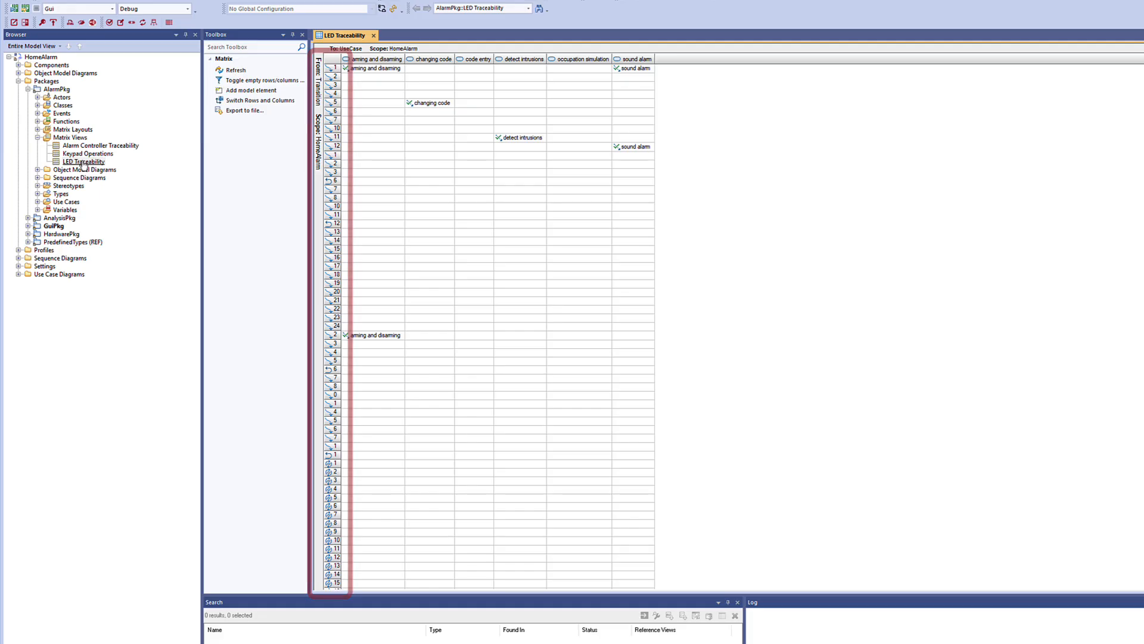
{"action": "right_click", "coordinate": [84, 164]}
{"action": "left_click", "coordinate": [91, 169]}
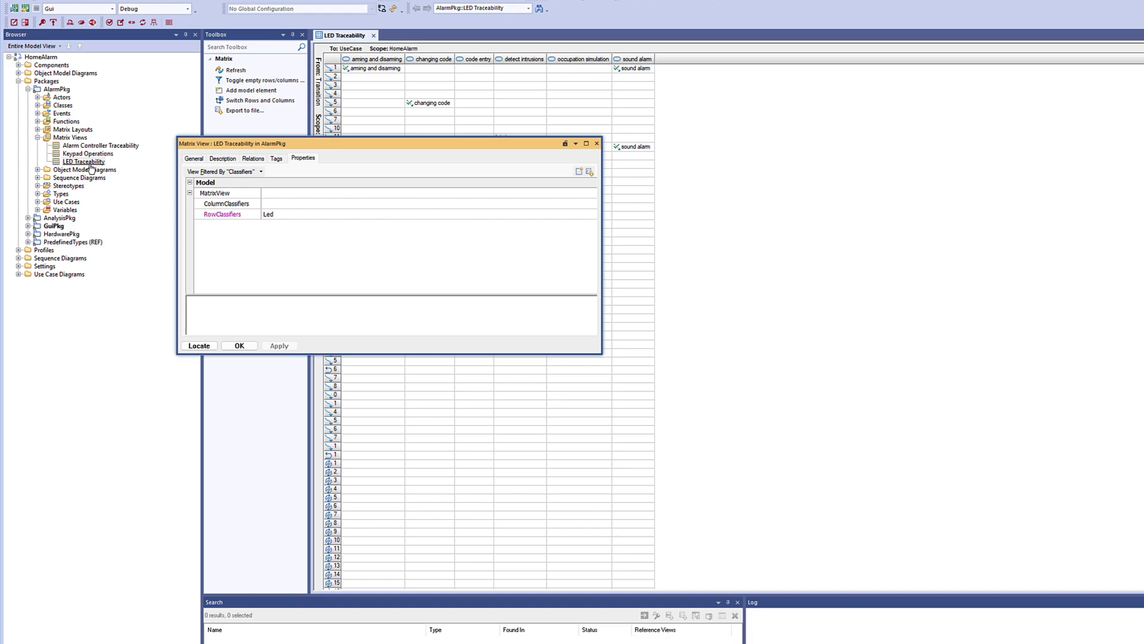
{"action": "left_click", "coordinate": [239, 346]}
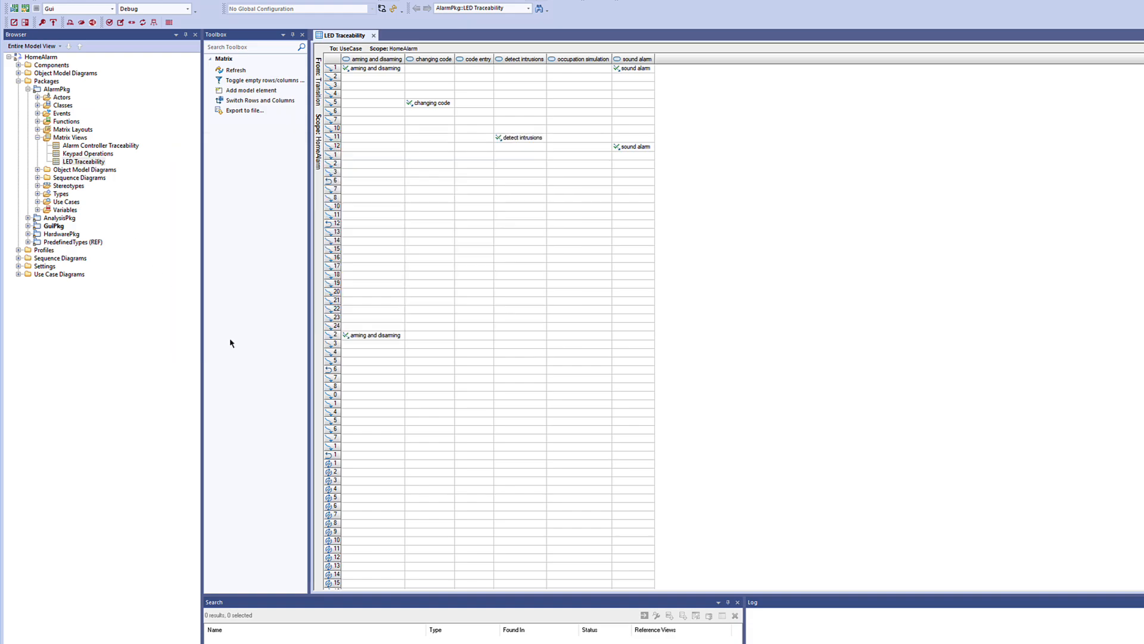
Step: Generate the HTML report for the LED Traceability matrix view and show its matrix content
{"action": "left_click", "coordinate": [70, 23]}
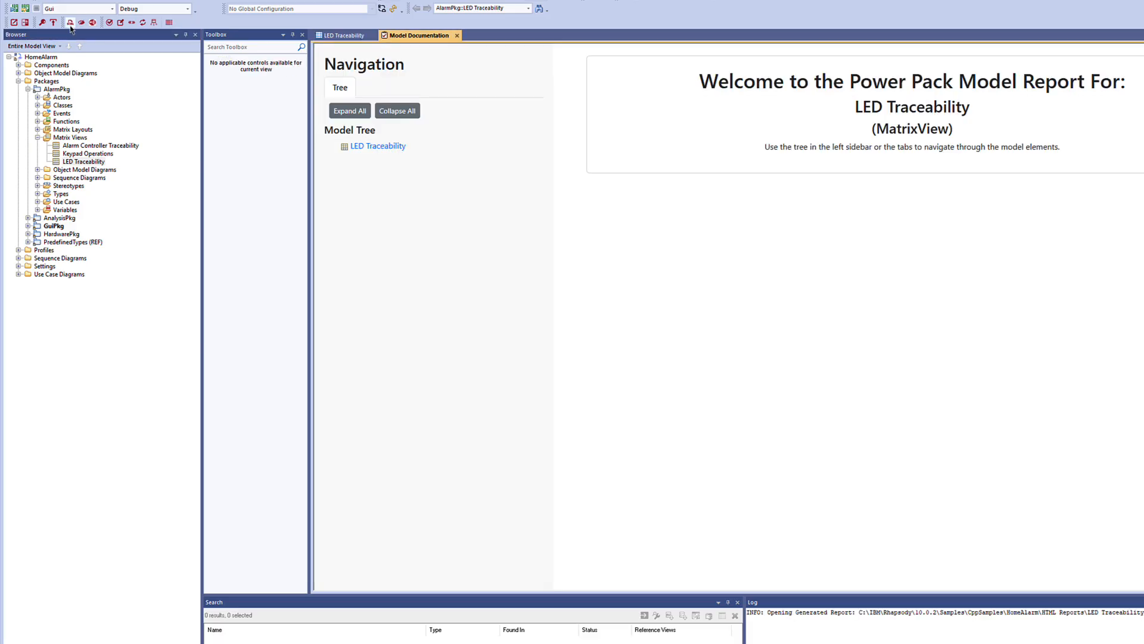
{"action": "left_click", "coordinate": [381, 146]}
{"action": "left_click", "coordinate": [628, 100]}
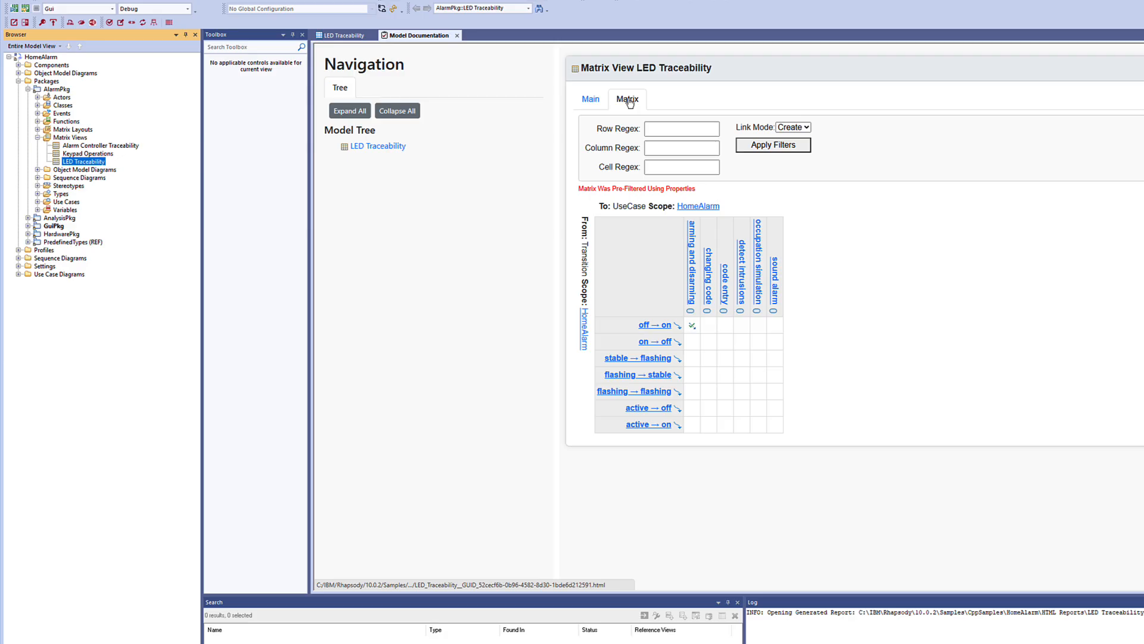